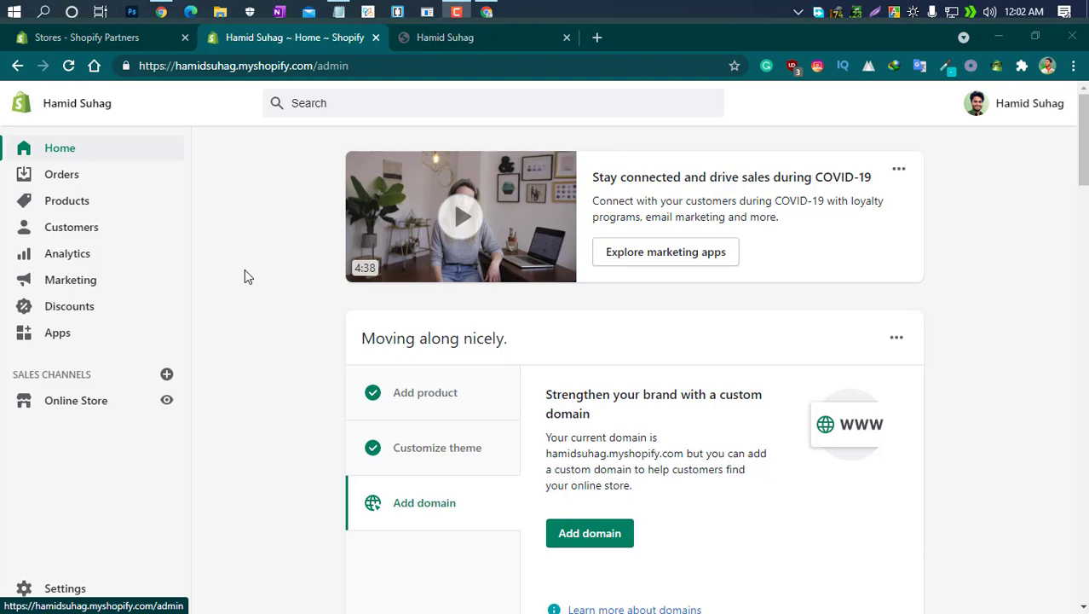
# - Open the Shopify App Store from the store's Apps page and search for "trust badges"
pyautogui.click(70, 333)
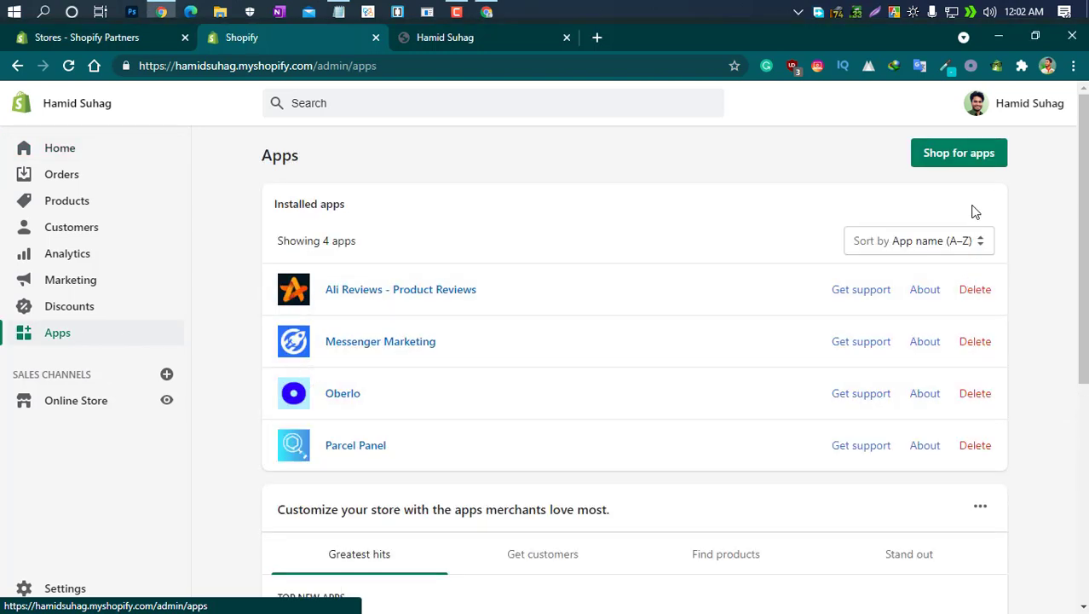
pyautogui.click(955, 156)
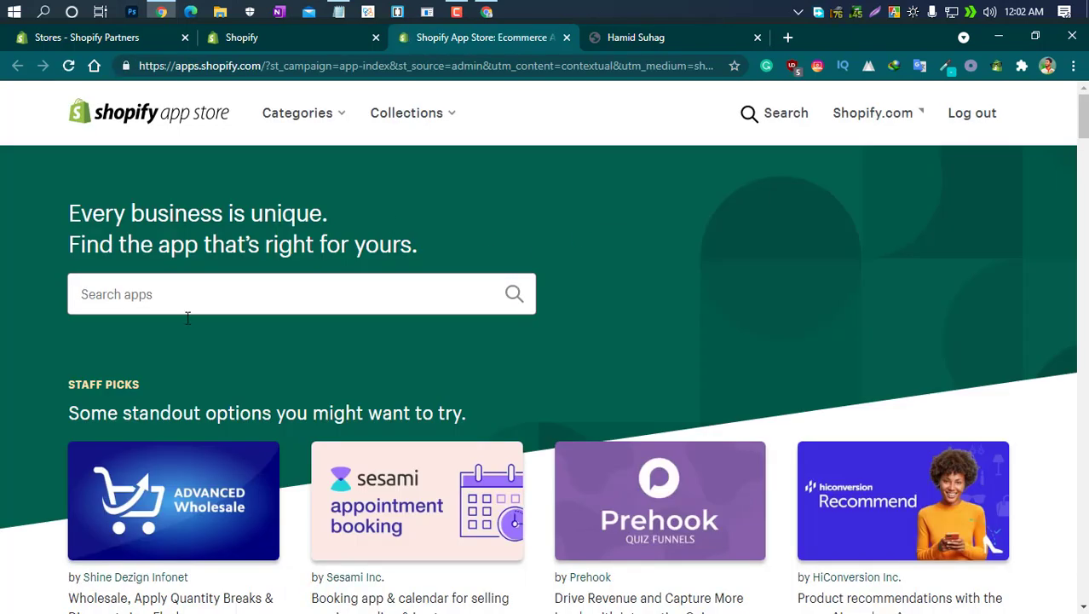
pyautogui.click(193, 298)
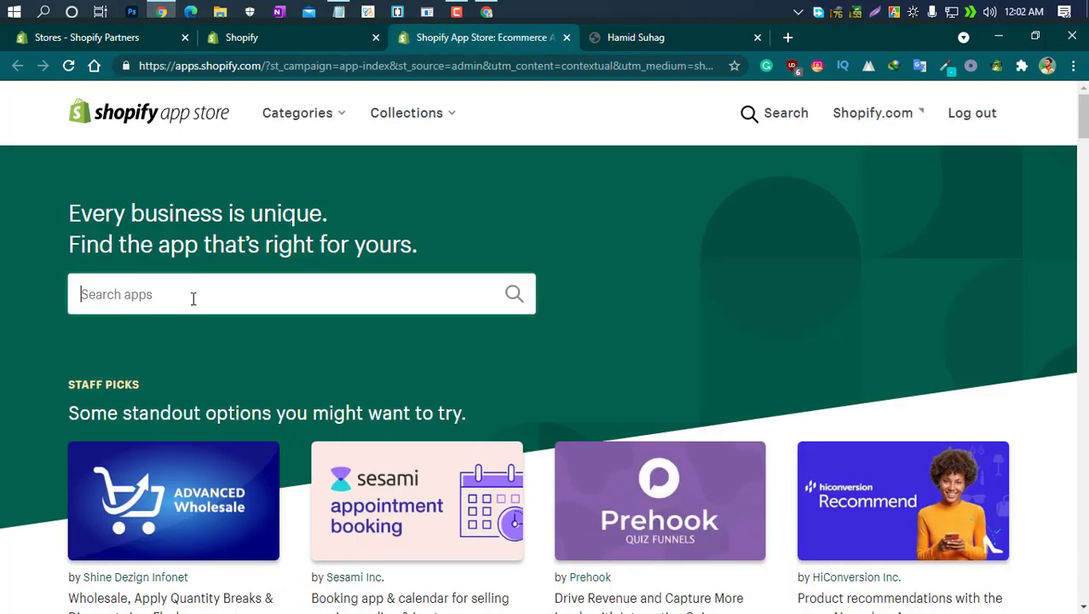
pyautogui.write('trus')
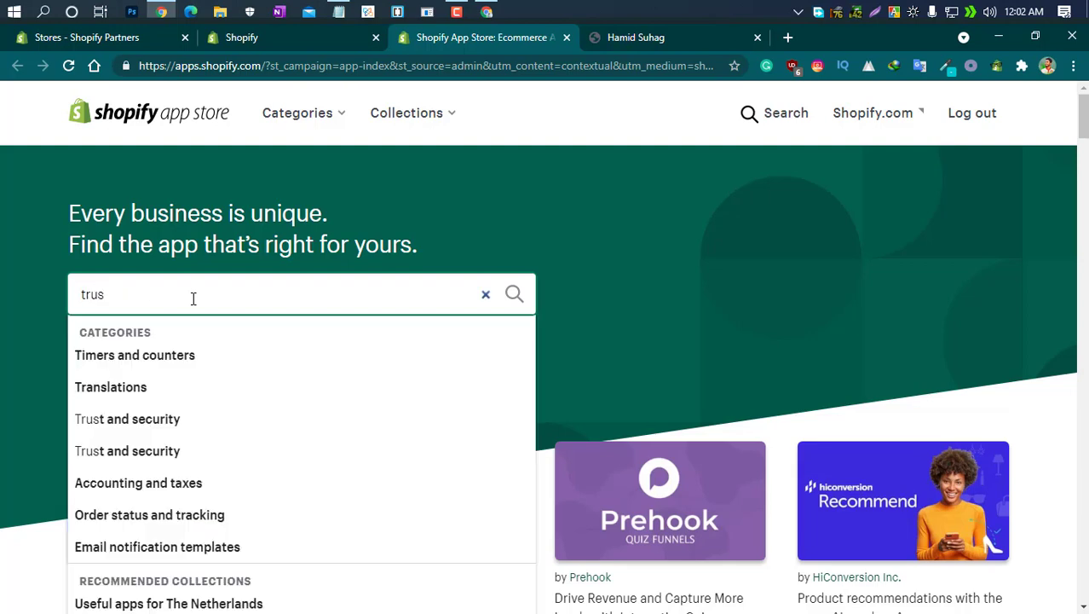
pyautogui.write('t')
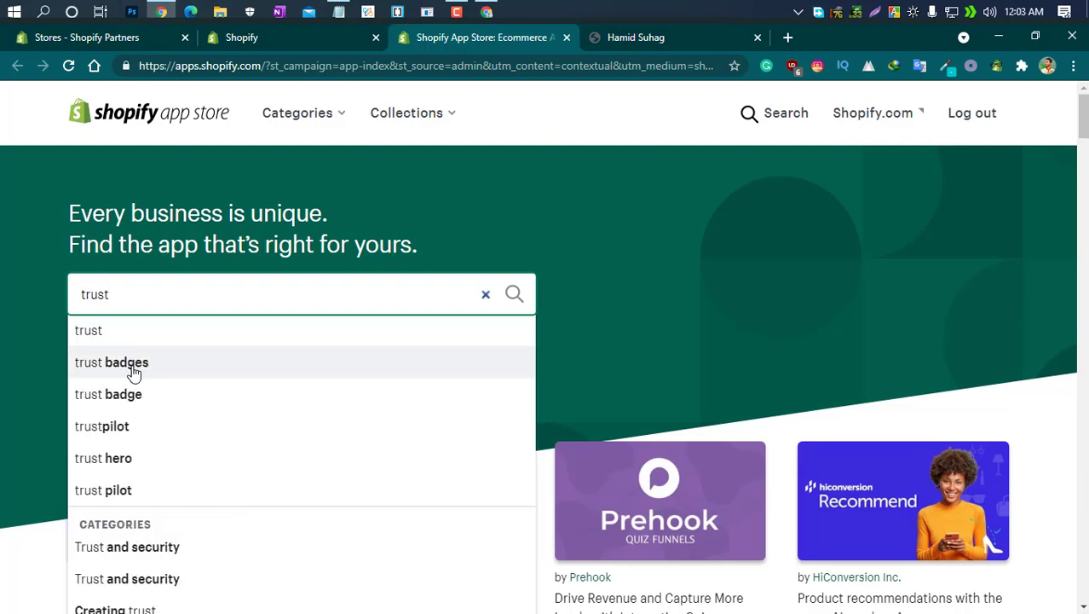
pyautogui.press('Return')
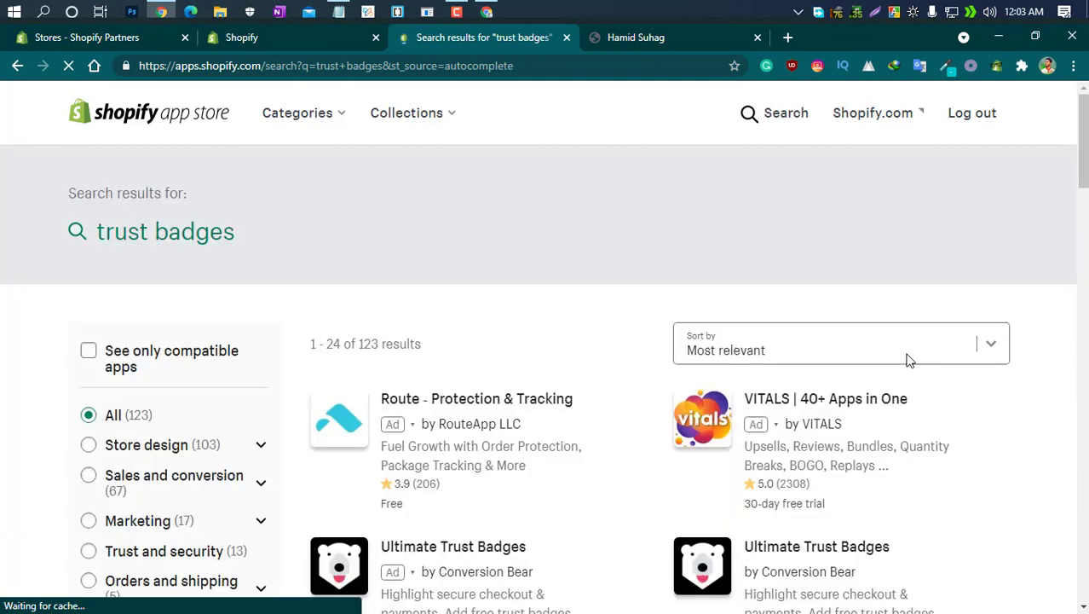
# - Open the Ultimate Trust Badges app by Conversion Bear from the search results and install it in the store
pyautogui.scroll(-3, 357, 414)
pyautogui.scroll(-1, 357, 415)
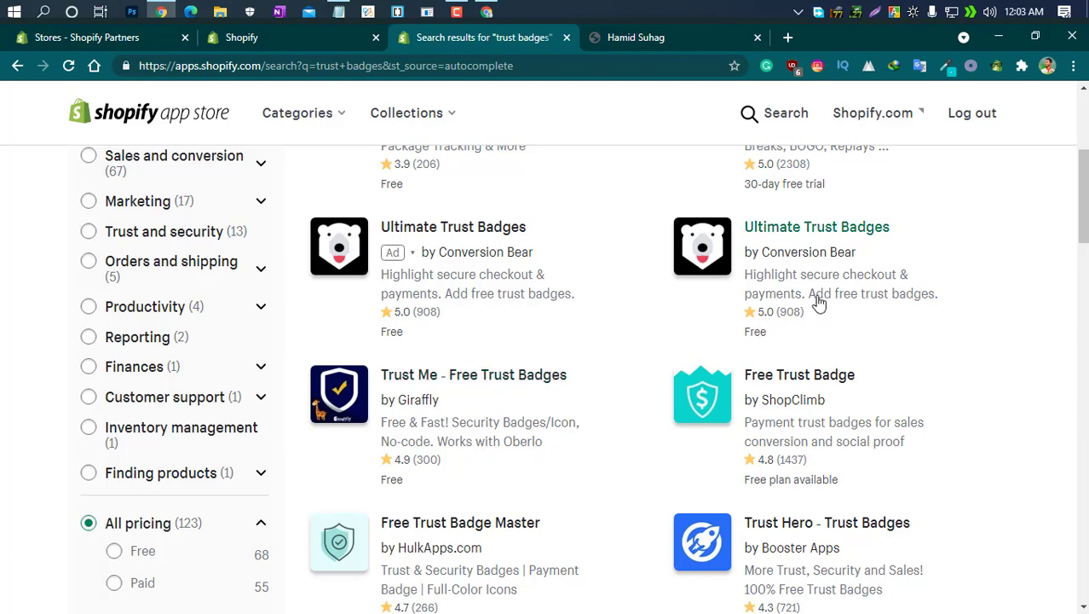
pyautogui.click(799, 230)
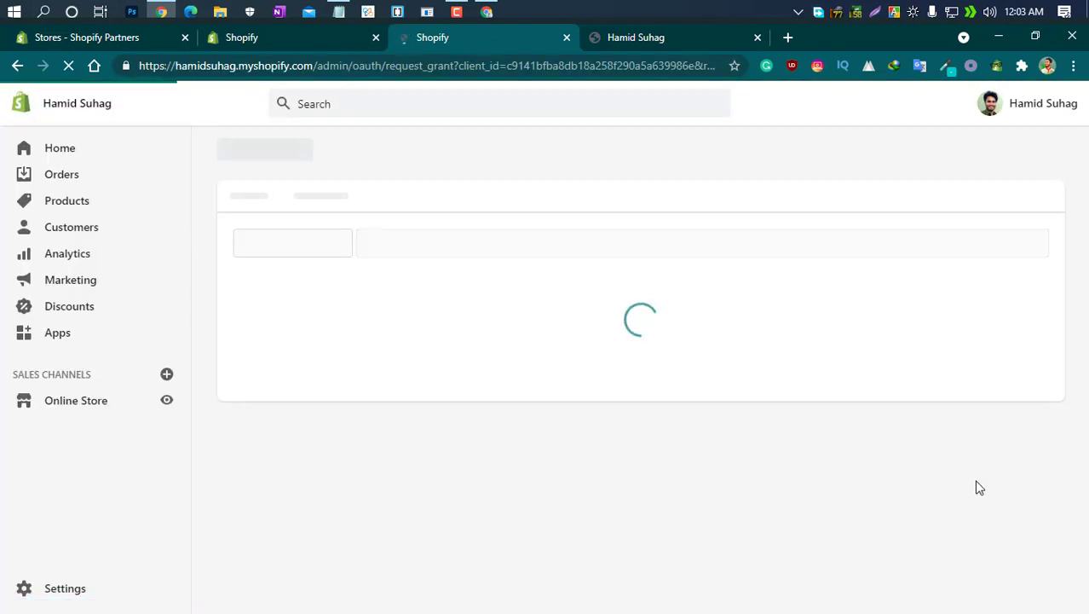
pyautogui.scroll(-3, 598, 459)
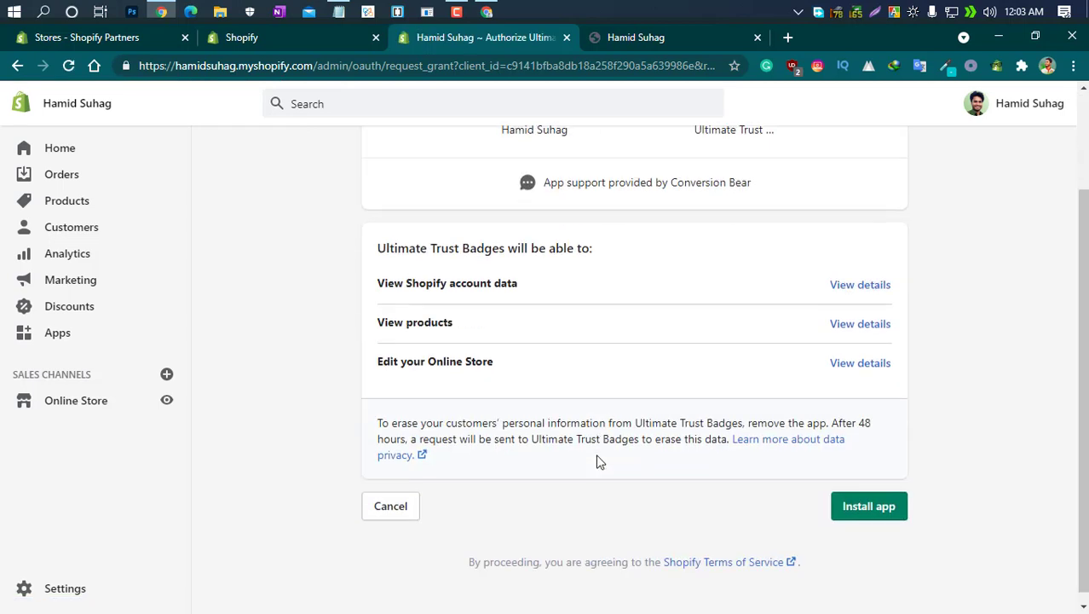
pyautogui.click(872, 497)
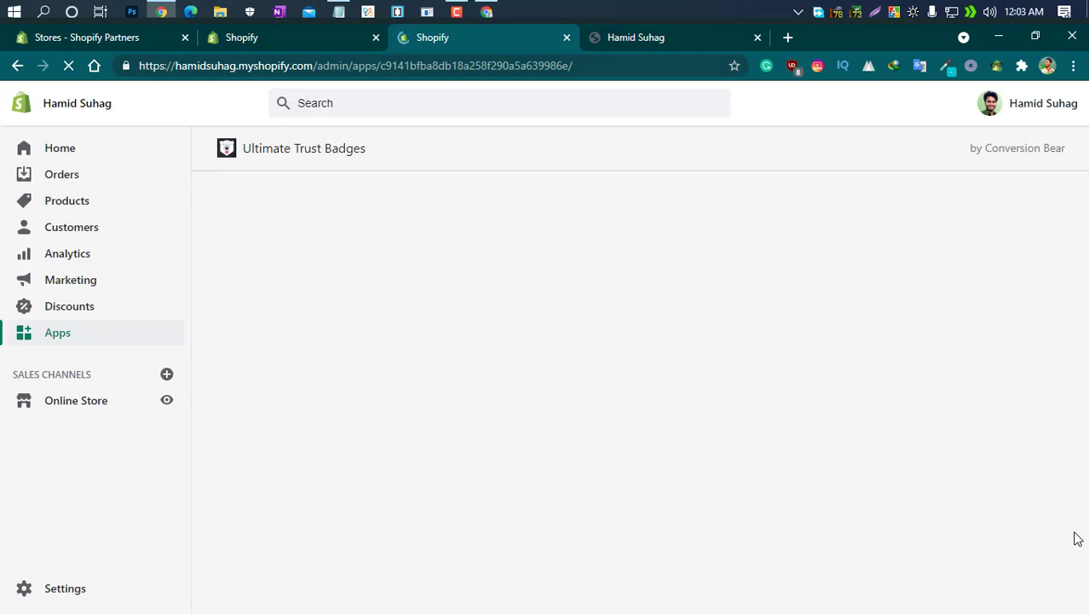
# - Try extra characters after the header text, restore "Secure Checkout With", and view the header font options without choosing one
pyautogui.scroll(-1, 425, 427)
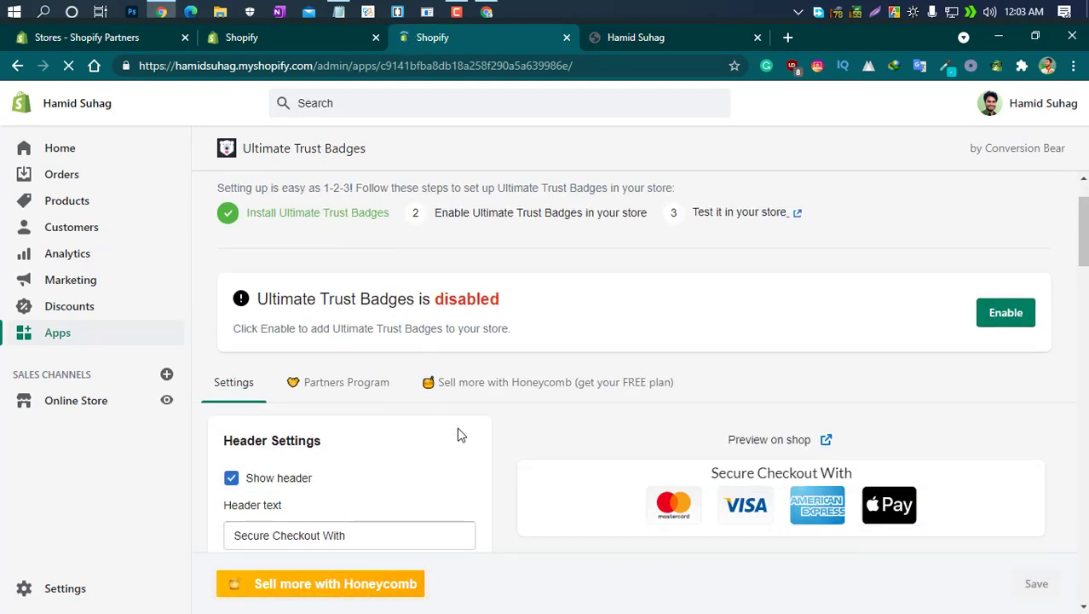
pyautogui.scroll(-3, 458, 435)
pyautogui.scroll(1, 465, 433)
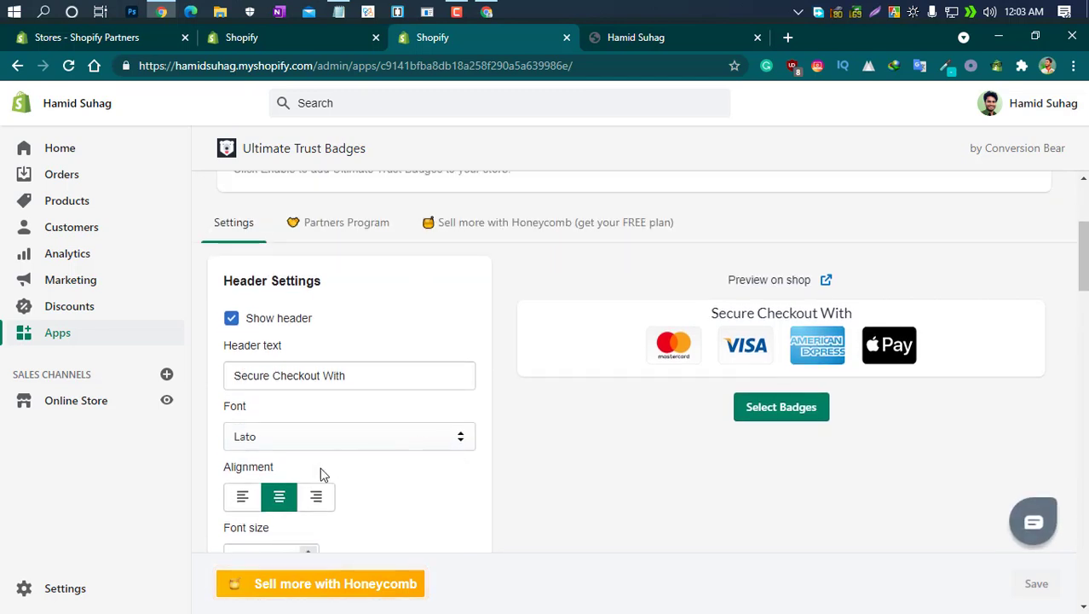
pyautogui.click(377, 376)
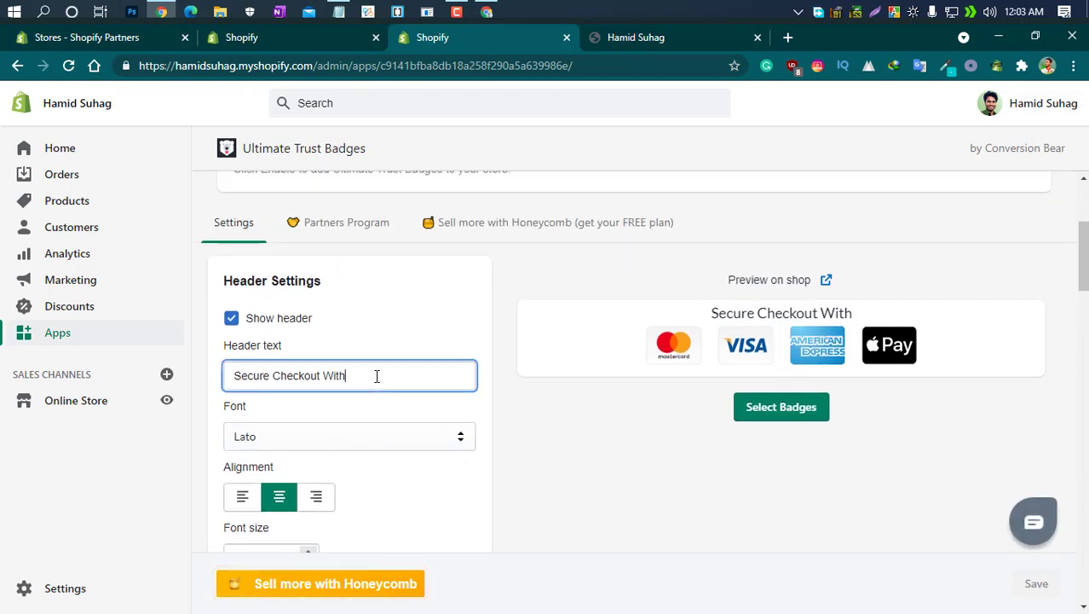
pyautogui.moveTo(377, 376); pyautogui.dragTo(183, 385)
pyautogui.click(360, 372)
pyautogui.moveTo(360, 373); pyautogui.dragTo(221, 376)
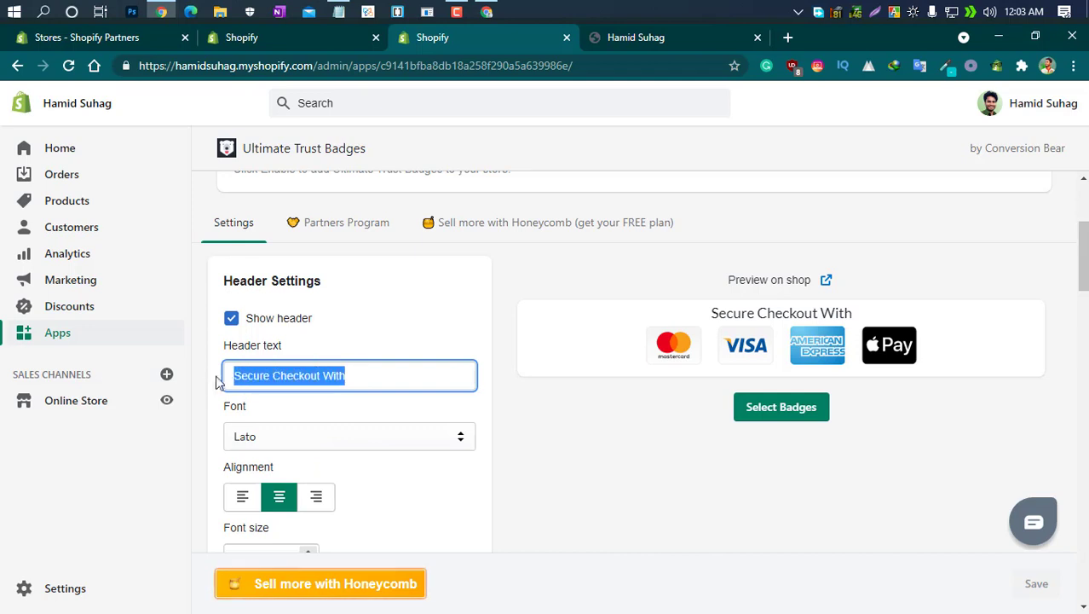
pyautogui.click(389, 370)
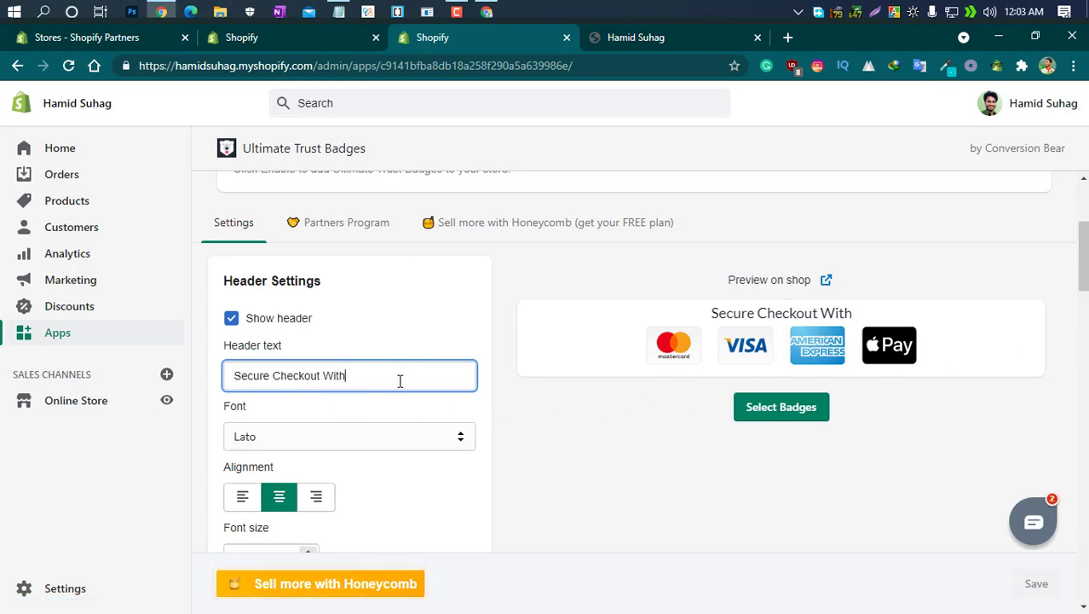
pyautogui.moveTo(376, 374); pyautogui.dragTo(212, 372)
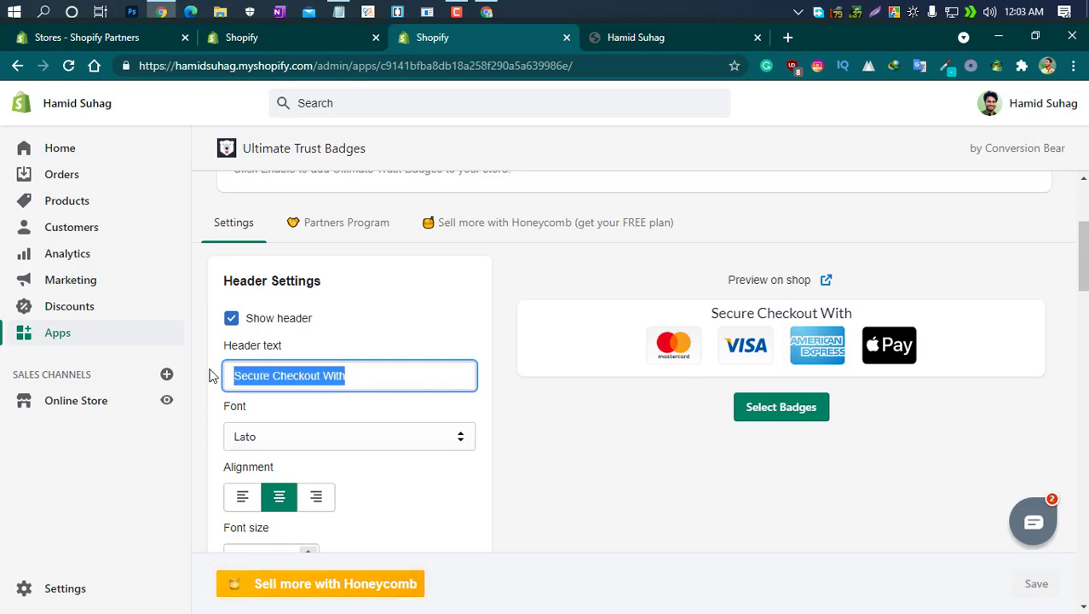
pyautogui.click(359, 383)
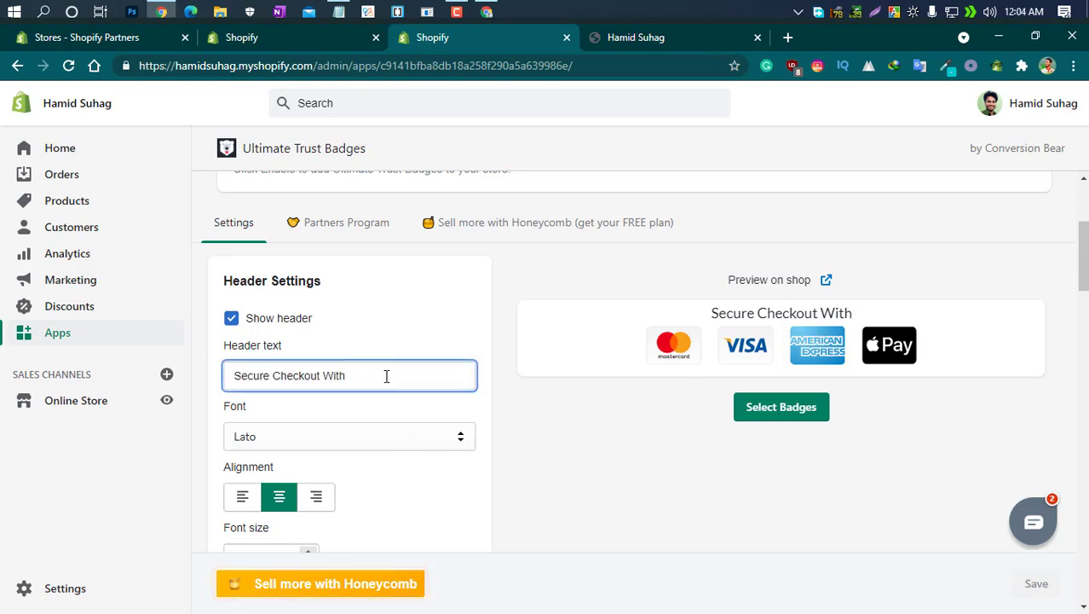
pyautogui.write('jb')
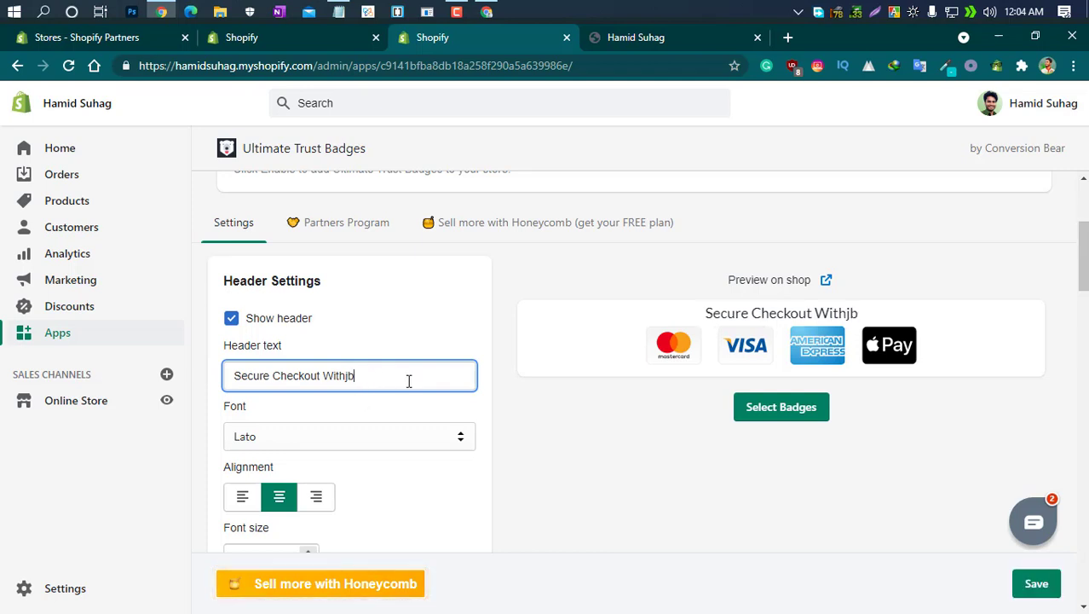
pyautogui.write('k')
pyautogui.press('BackSpace')
pyautogui.press('BackSpace')
pyautogui.press('BackSpace')
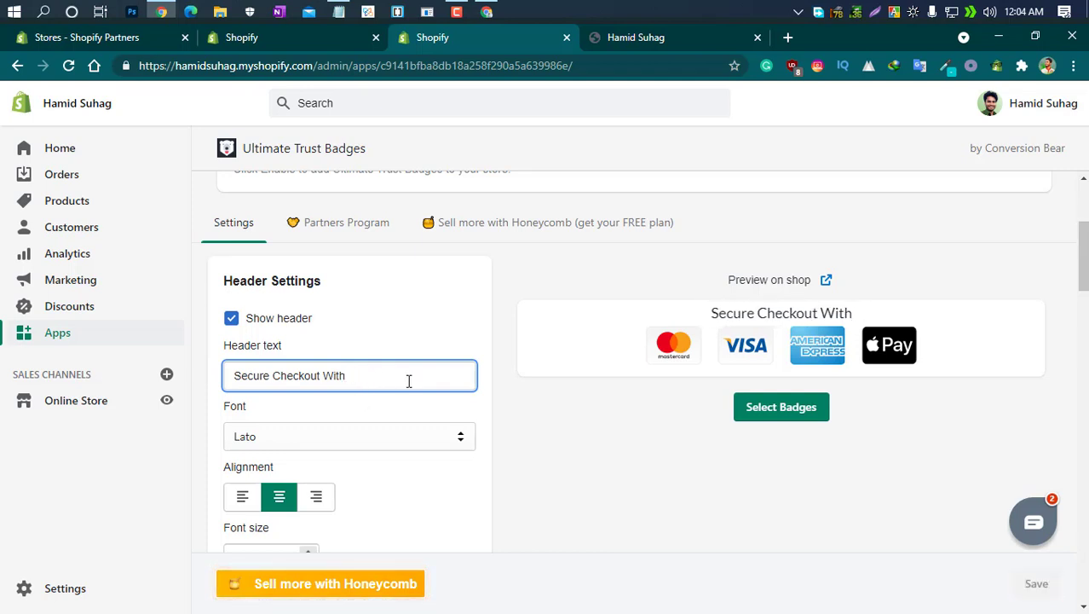
pyautogui.click(321, 450)
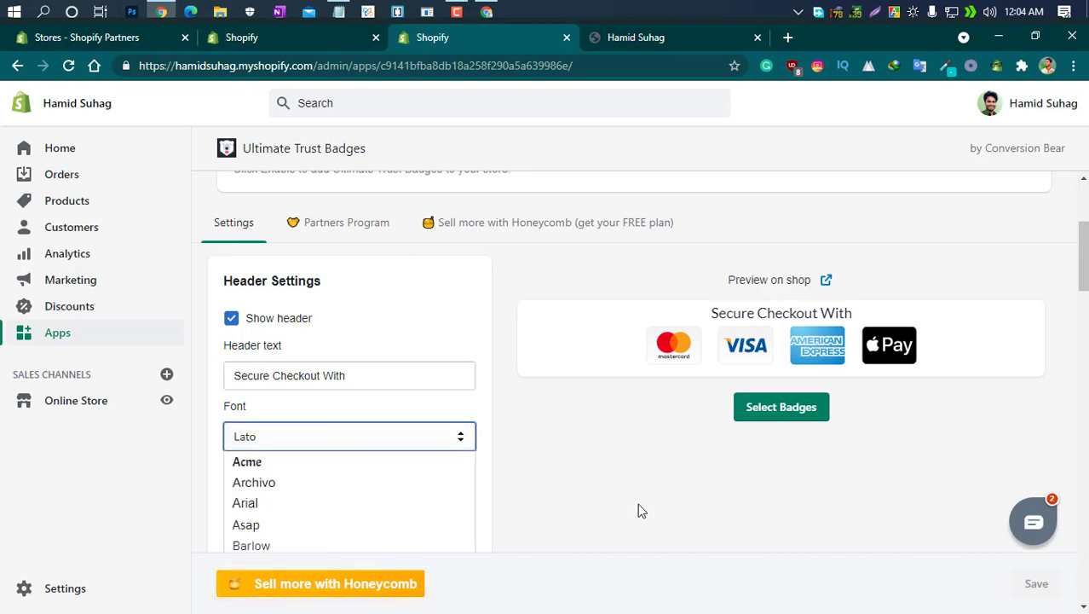
pyautogui.click(580, 501)
# - Try left and right alignment for the badges in Badges Settings and return them to centre alignment
pyautogui.scroll(-2, 503, 464)
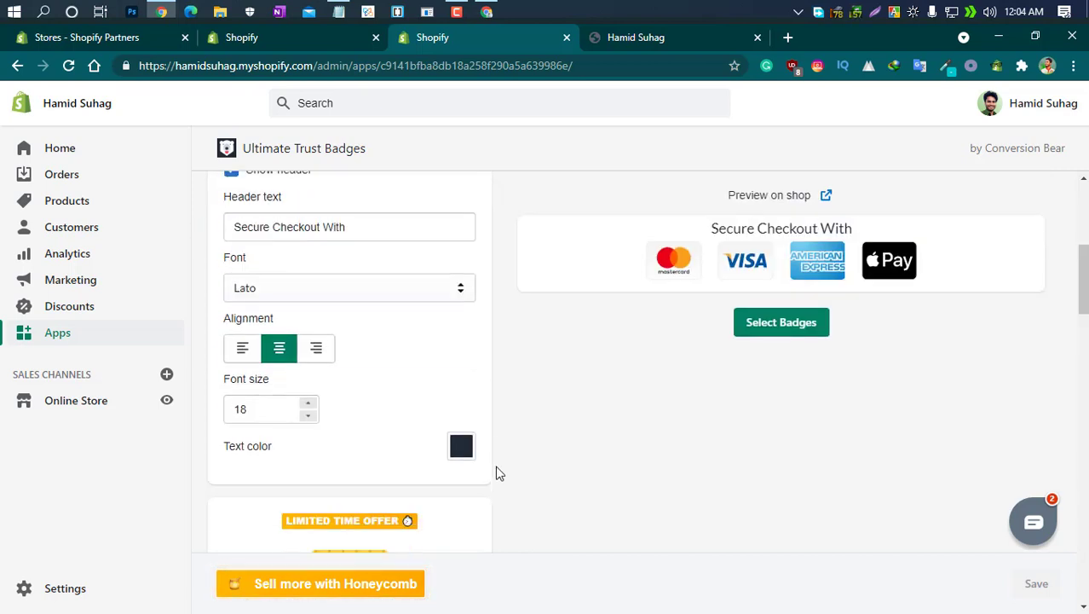
pyautogui.scroll(-2, 594, 416)
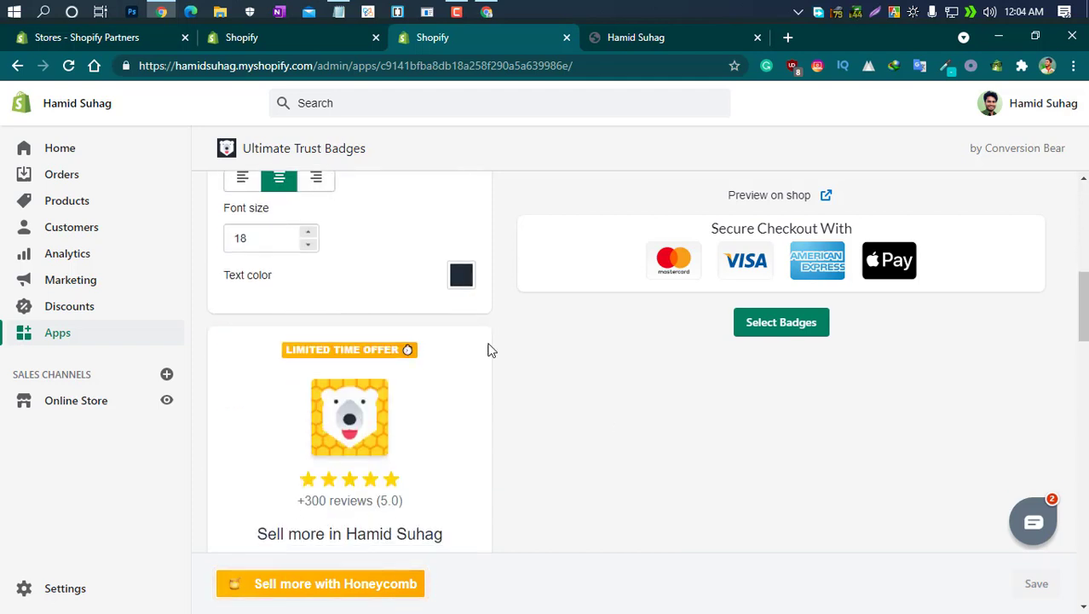
pyautogui.scroll(-3, 571, 388)
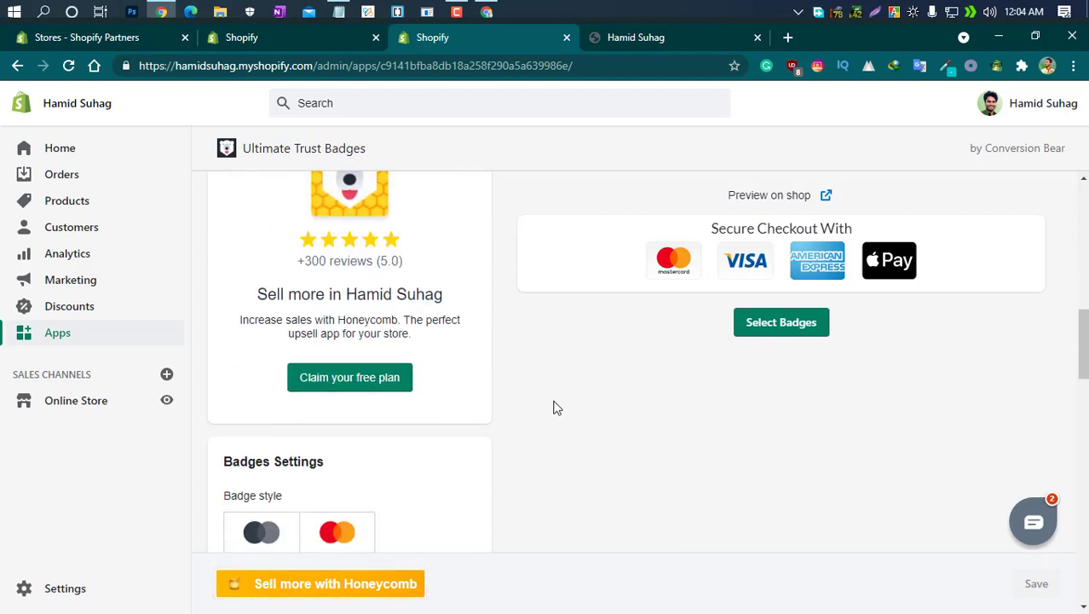
pyautogui.scroll(-1, 545, 411)
pyautogui.scroll(-3, 323, 477)
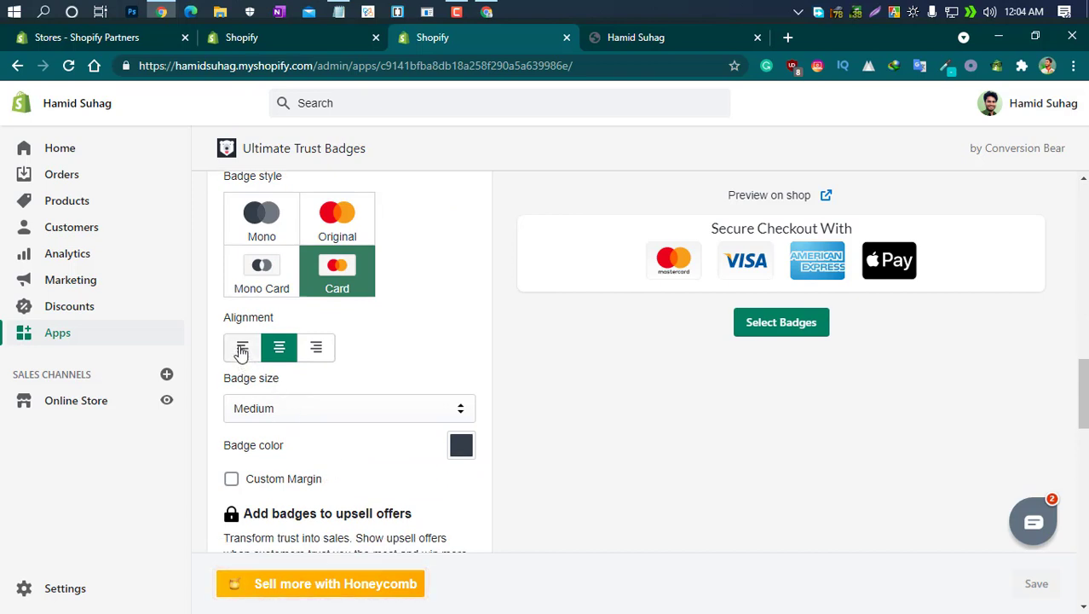
pyautogui.click(242, 351)
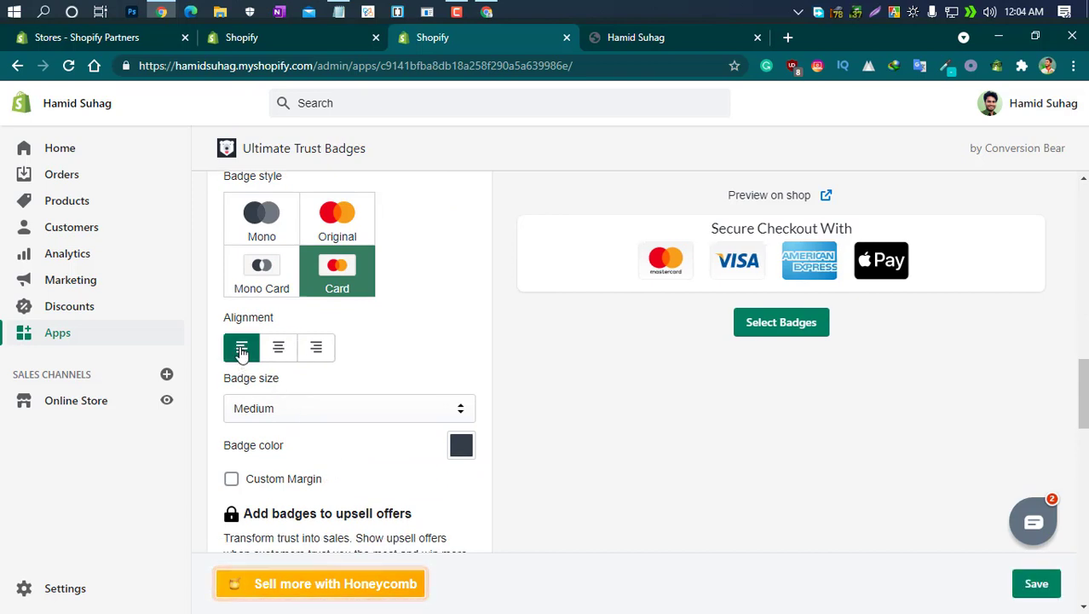
pyautogui.click(312, 350)
pyautogui.click(281, 352)
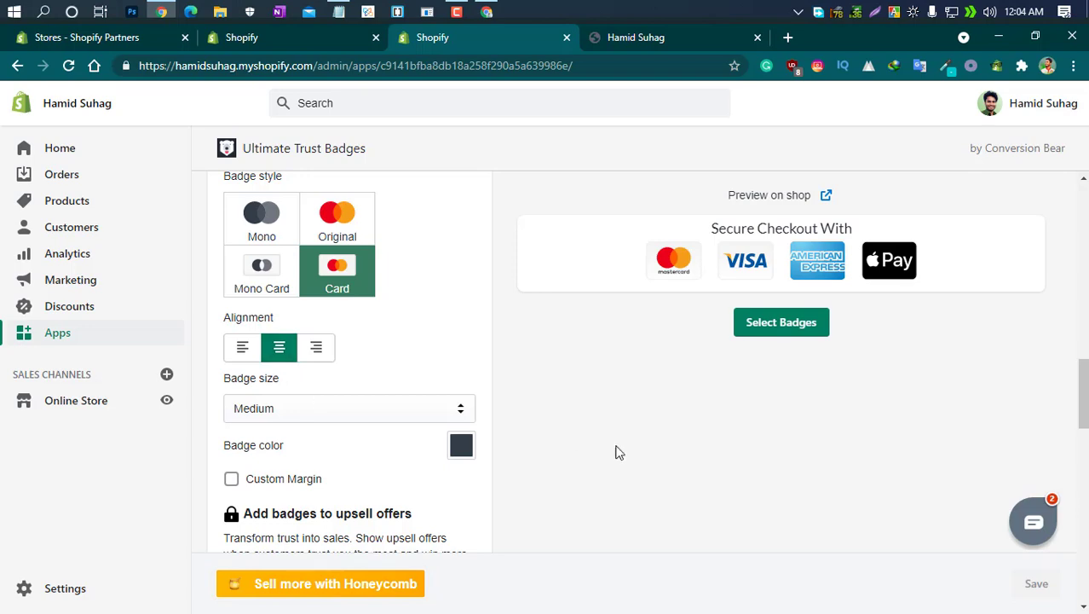
# - Try left alignment for the header text in Header Settings and return it to centre
pyautogui.scroll(8, 525, 467)
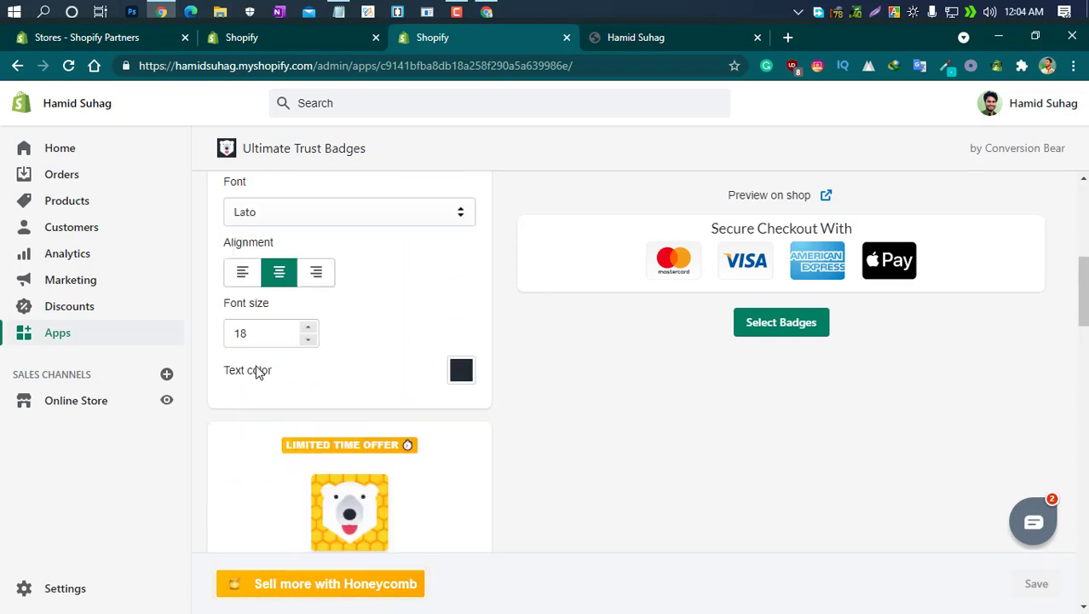
pyautogui.scroll(1, 259, 372)
pyautogui.click(243, 338)
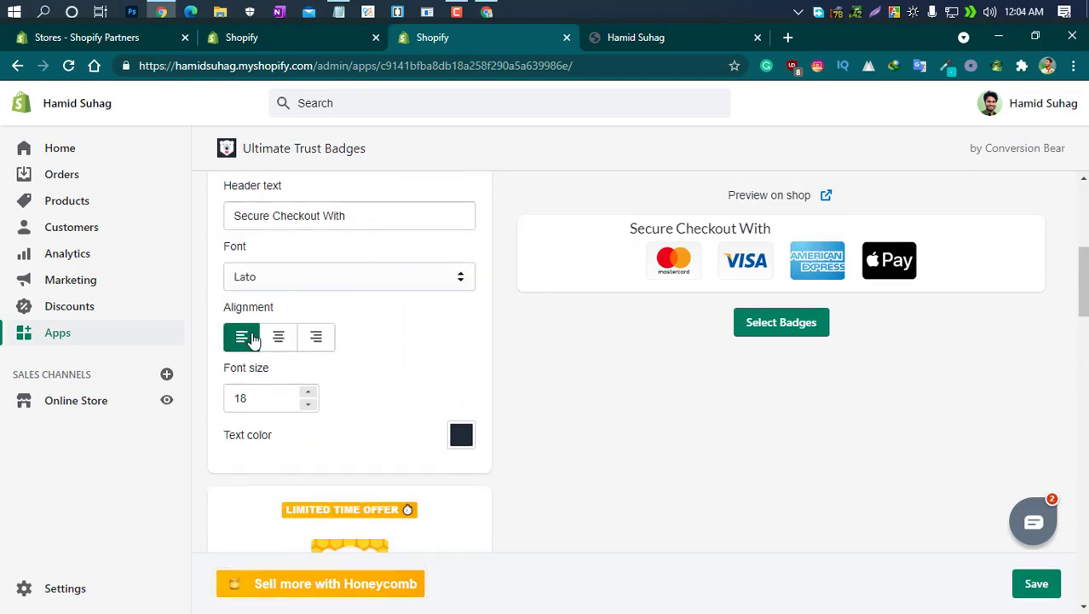
pyautogui.click(279, 341)
# - Set the badge size to Small in Badges Settings
pyautogui.scroll(-2, 426, 409)
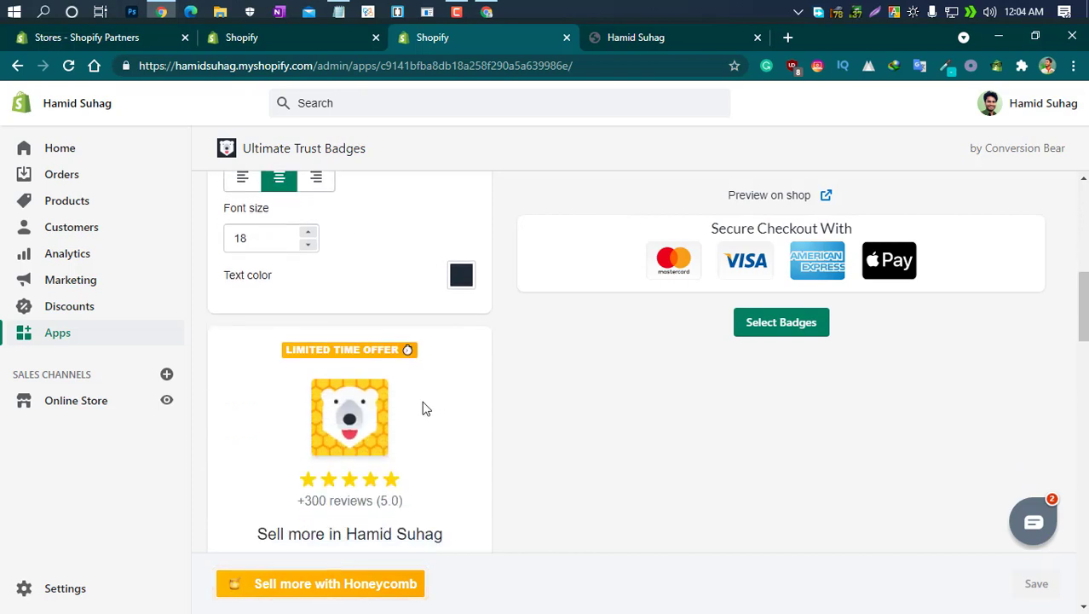
pyautogui.scroll(-7, 426, 409)
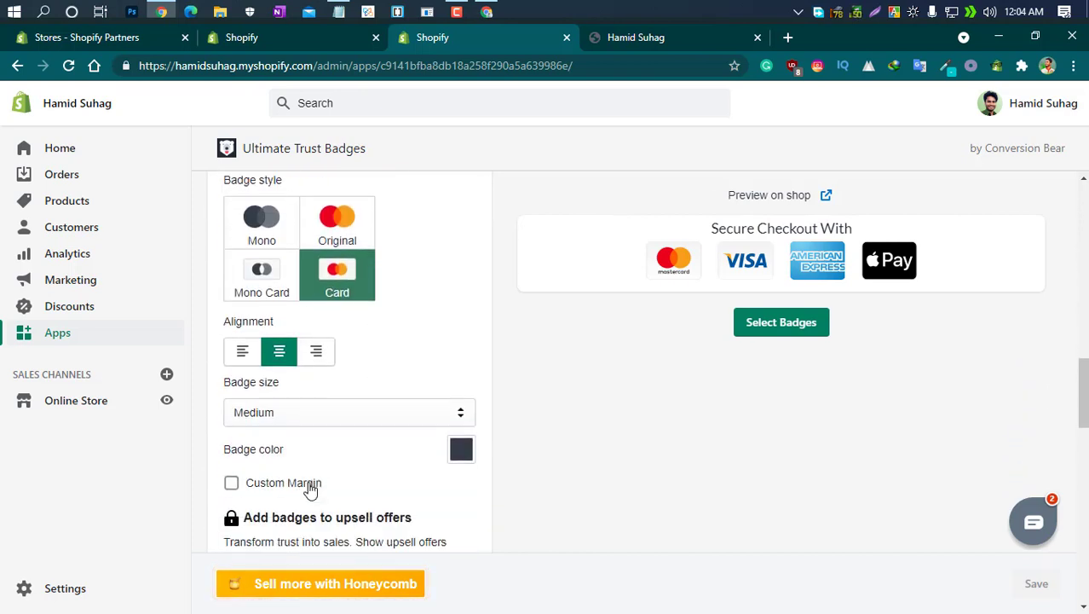
pyautogui.click(319, 422)
pyautogui.click(304, 439)
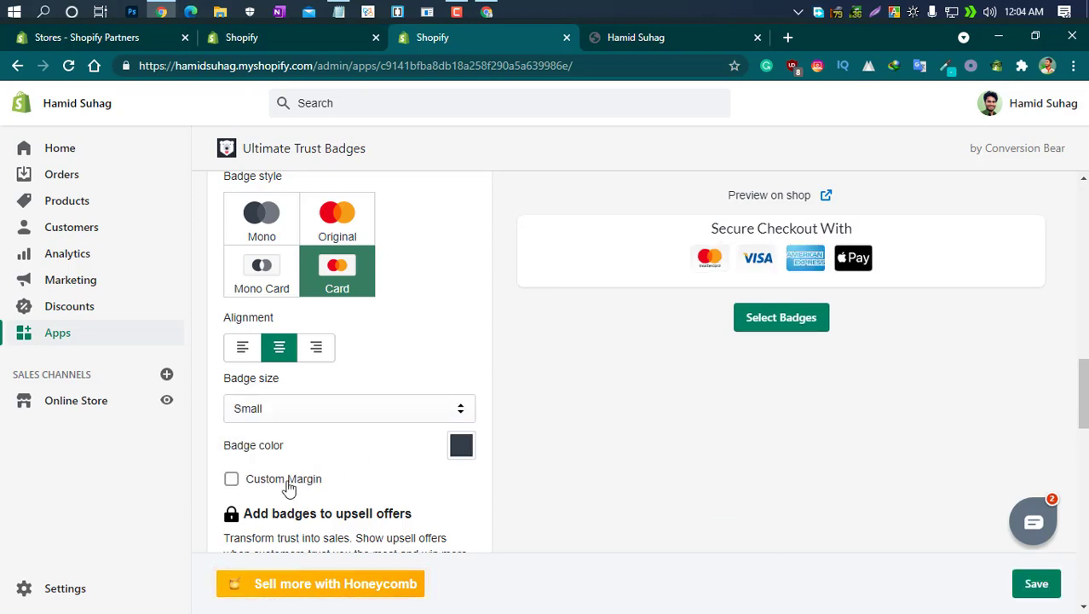
# - Add the OPay and Amazon Pay badges to the selected trust badges and save the app settings
pyautogui.scroll(-2, 288, 486)
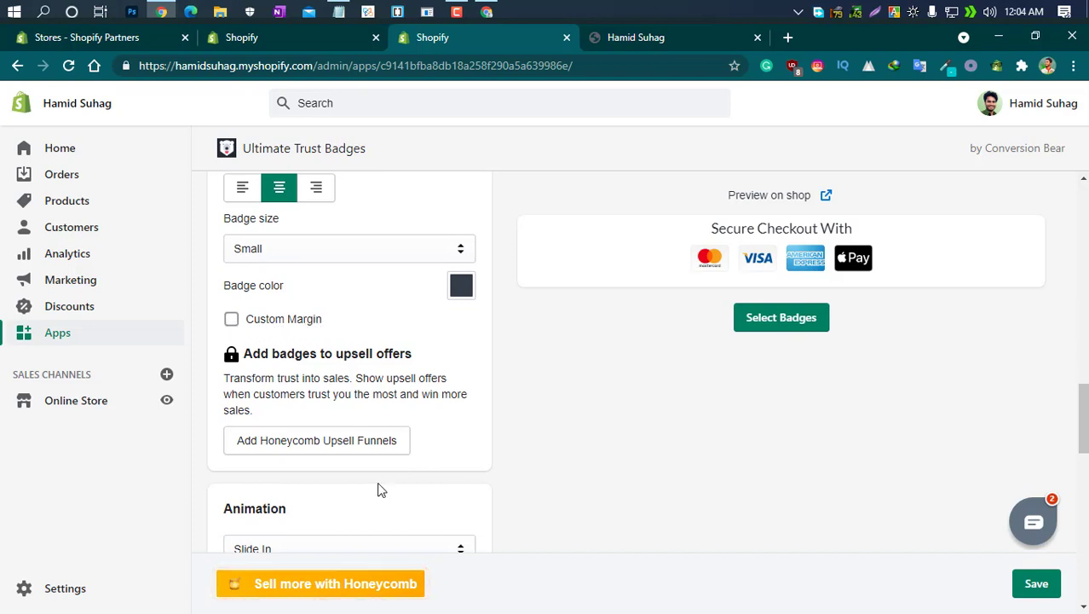
pyautogui.scroll(-2, 378, 512)
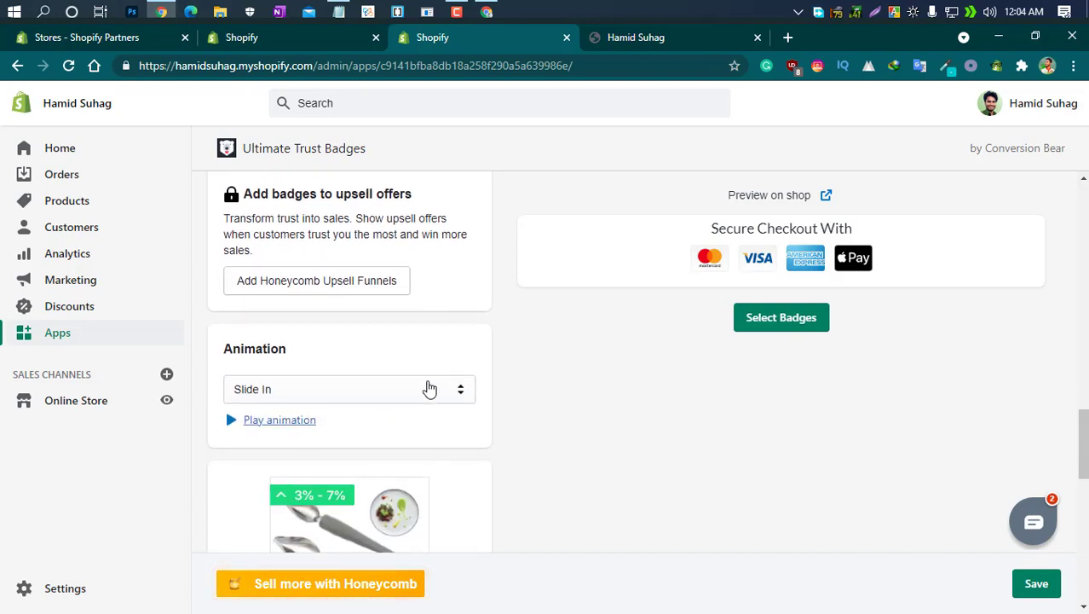
pyautogui.click(770, 322)
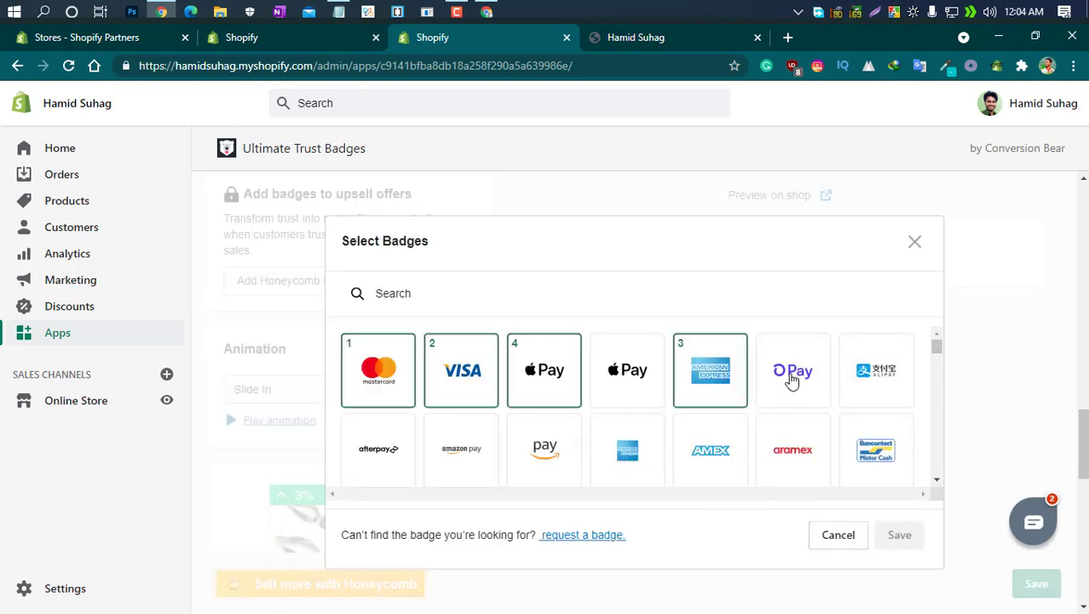
pyautogui.click(791, 375)
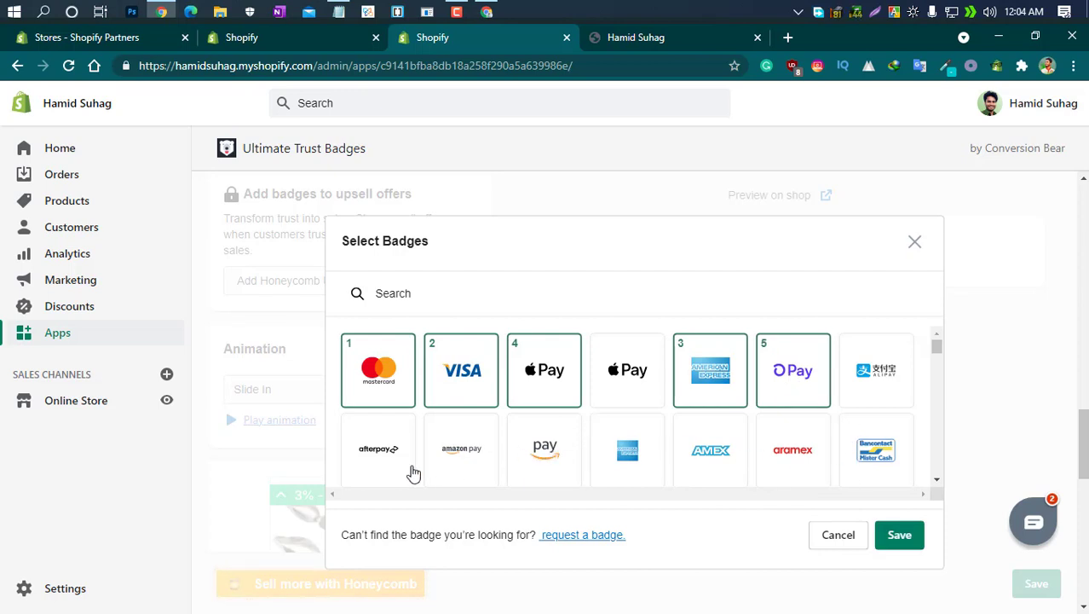
pyautogui.click(468, 452)
pyautogui.click(899, 535)
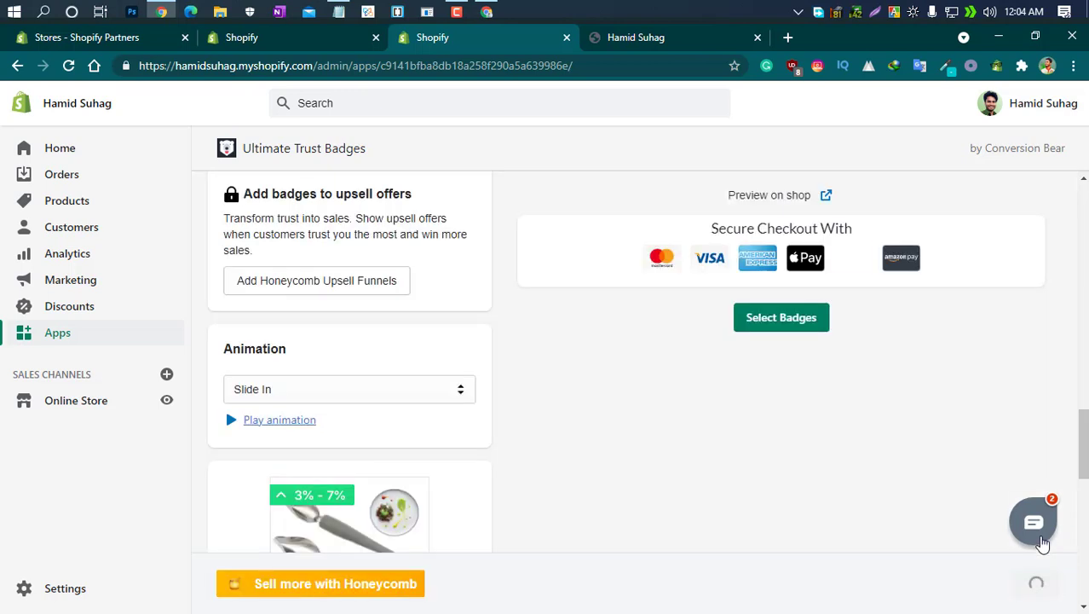
pyautogui.scroll(-1, 929, 497)
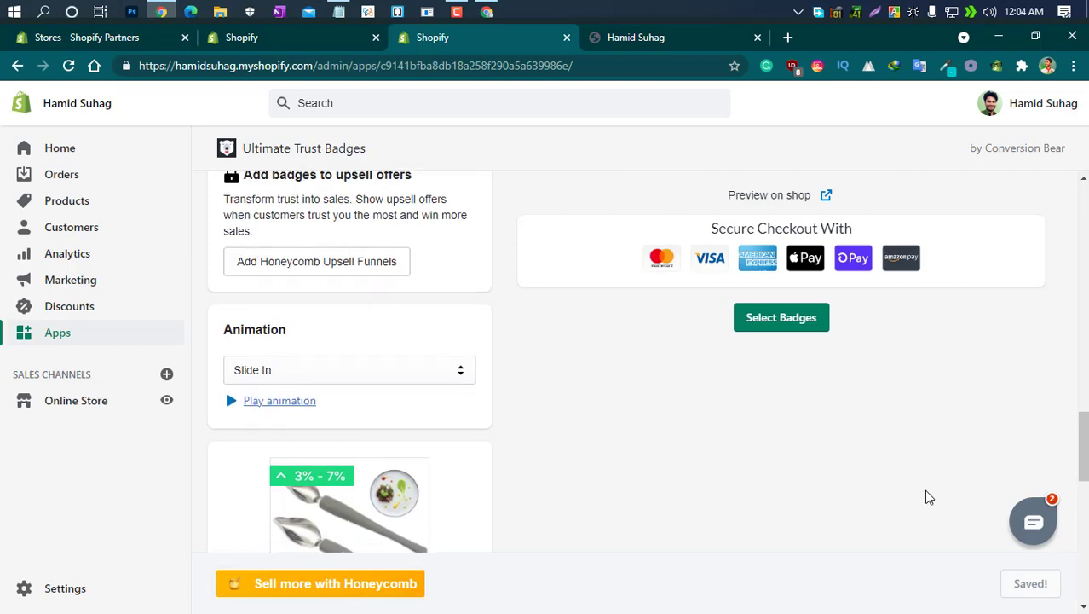
# - Enable Ultimate Trust Badges in the store and review its Bar Placement settings
pyautogui.scroll(15, 930, 497)
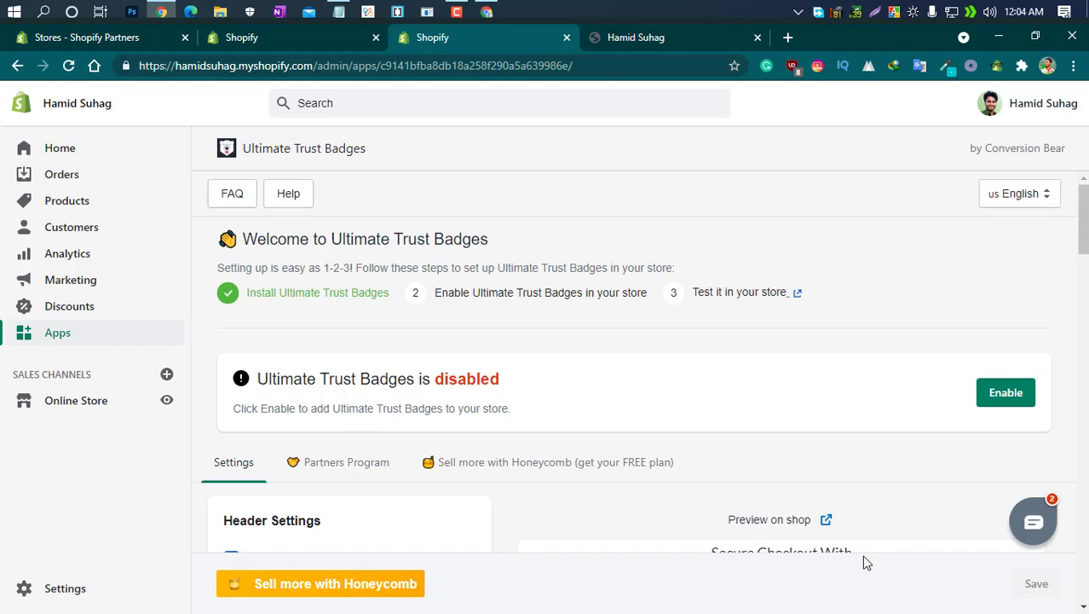
pyautogui.click(1001, 403)
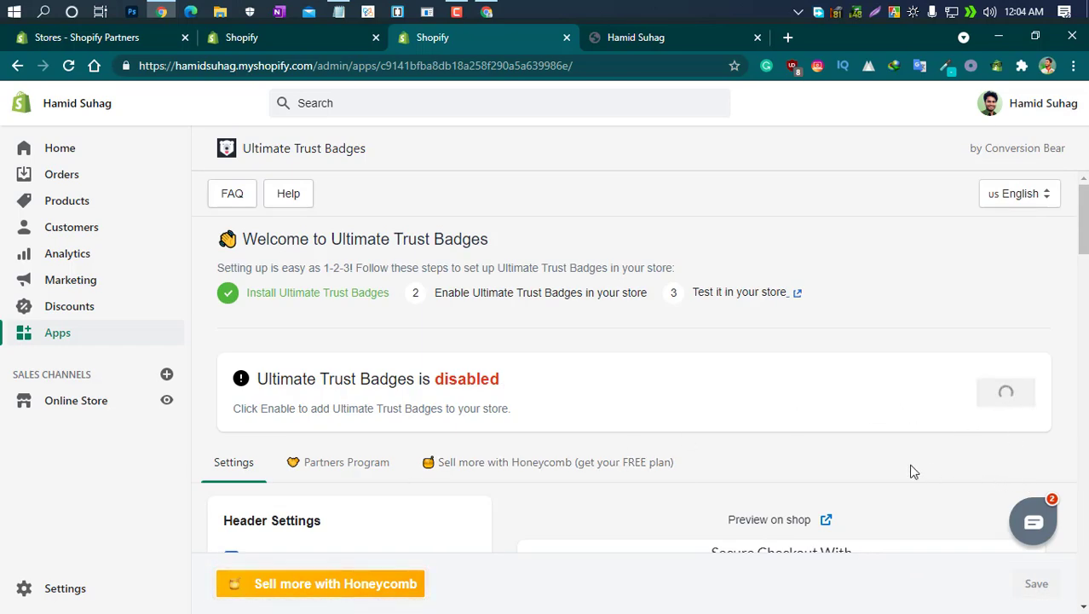
pyautogui.scroll(-8, 763, 471)
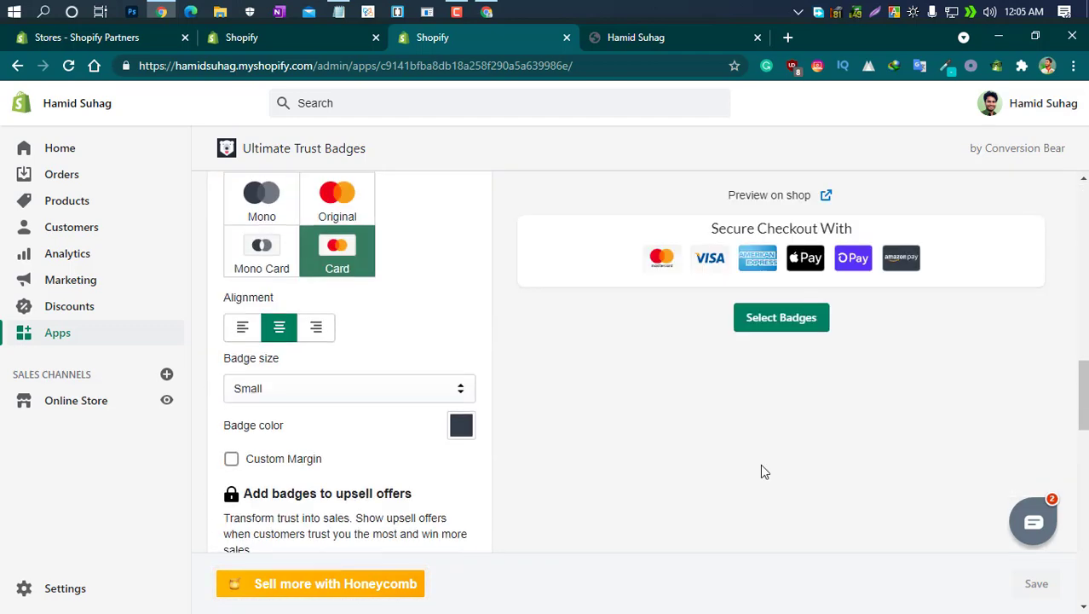
pyautogui.scroll(-10, 765, 471)
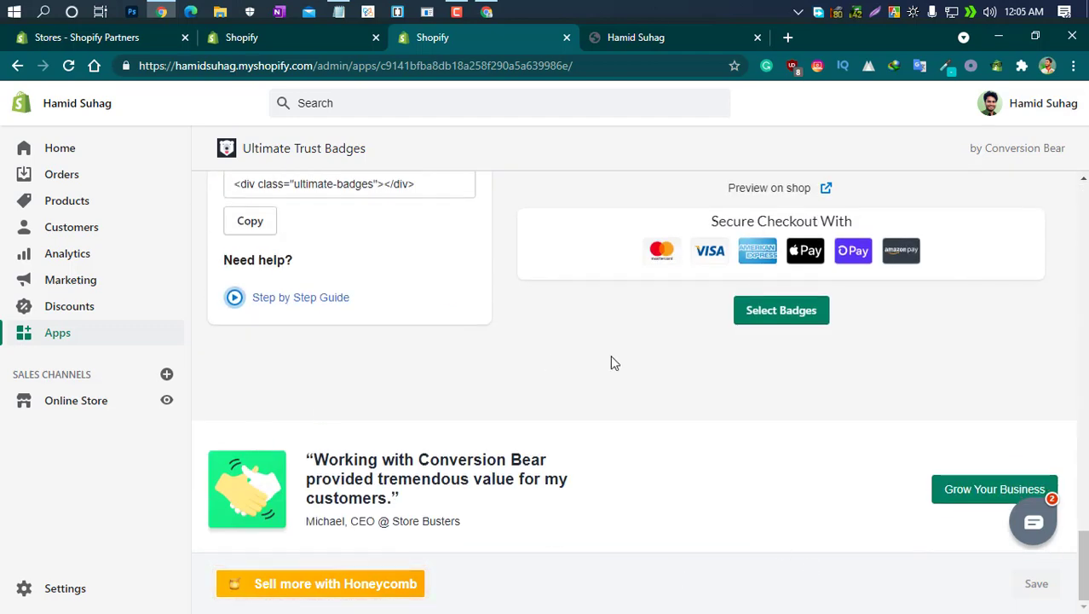
pyautogui.scroll(3, 835, 461)
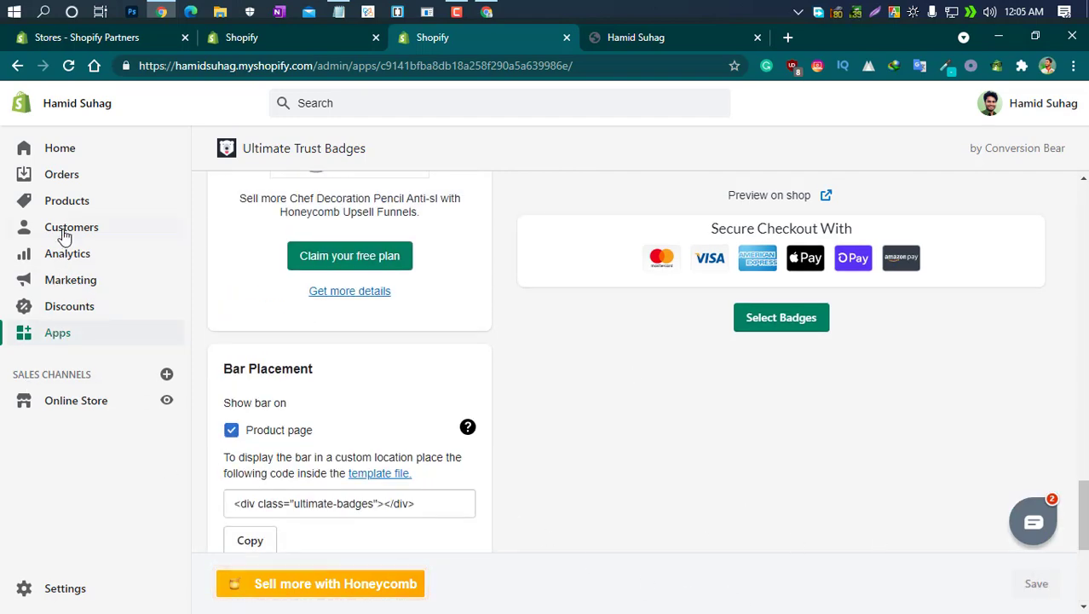
# - Open the store admin in a separate browser tab and show the list of all products
pyautogui.rightClick(64, 174)
pyautogui.click(138, 182)
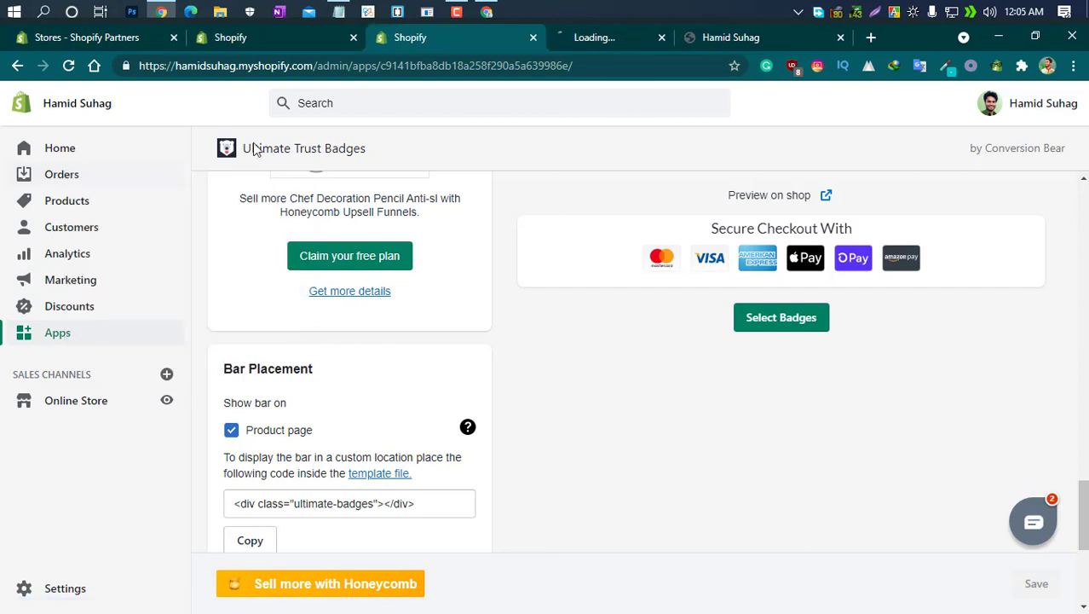
pyautogui.hotkey('ctrl', 'Tab')
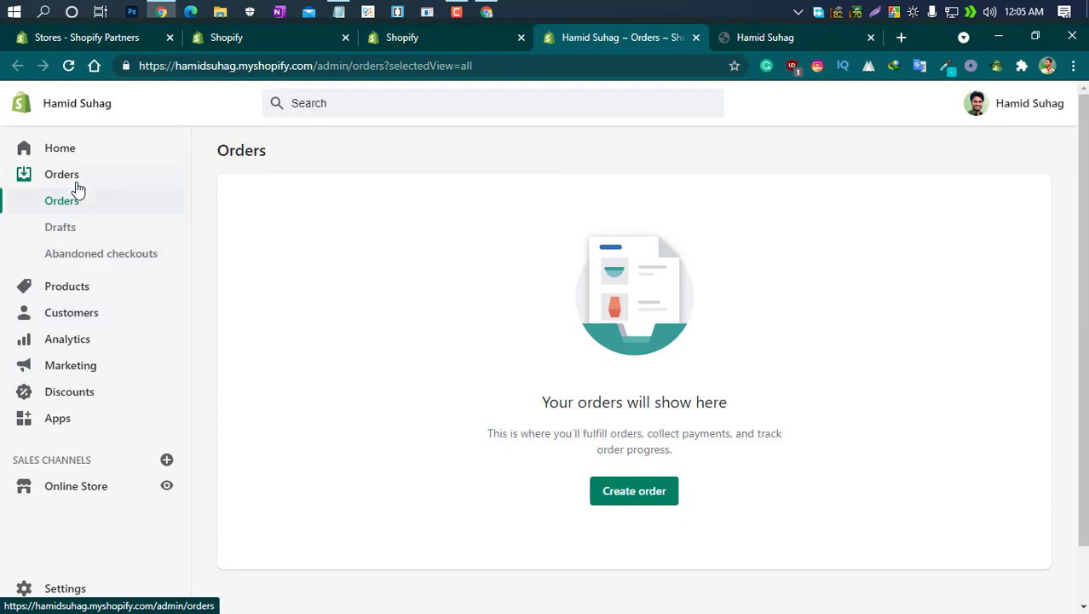
pyautogui.click(68, 288)
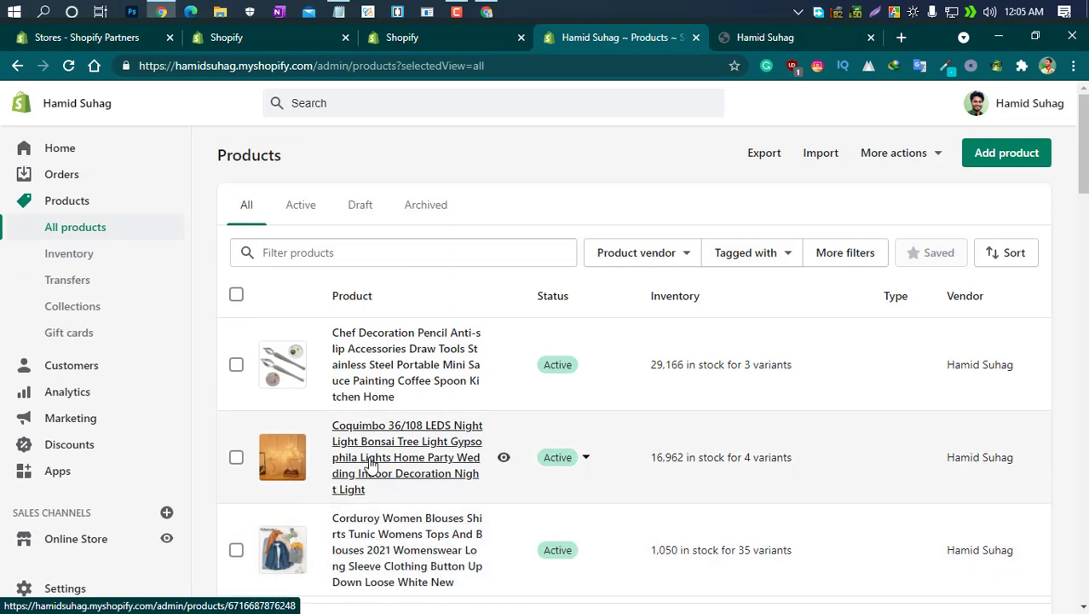
# - View the Coquimbo 36/108 LEDS Night Light on the online store and check the trust badges on its product page
pyautogui.click(504, 456)
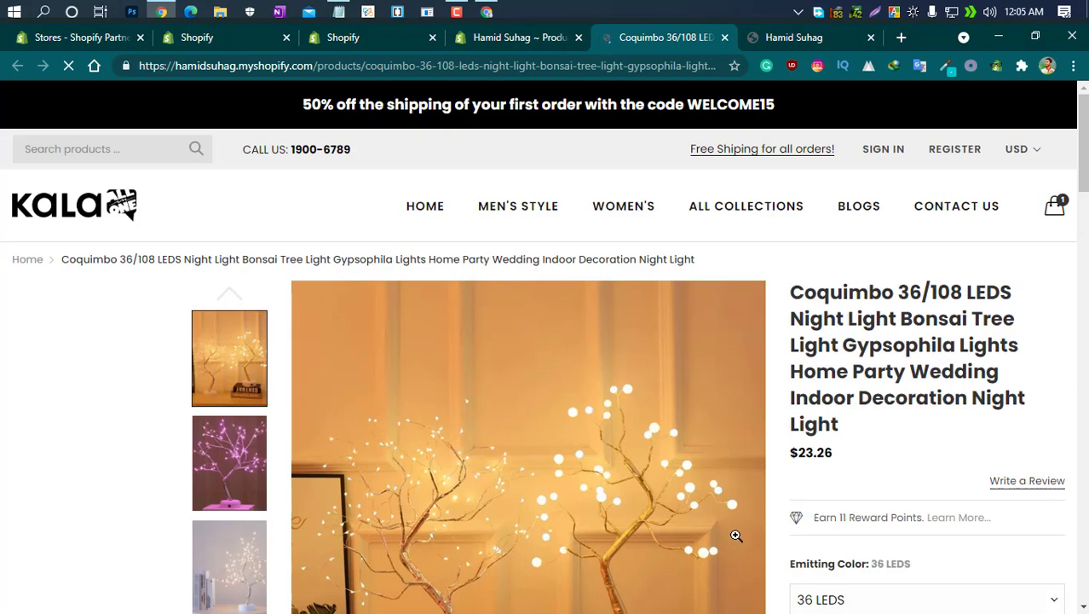
pyautogui.scroll(-5, 306, 525)
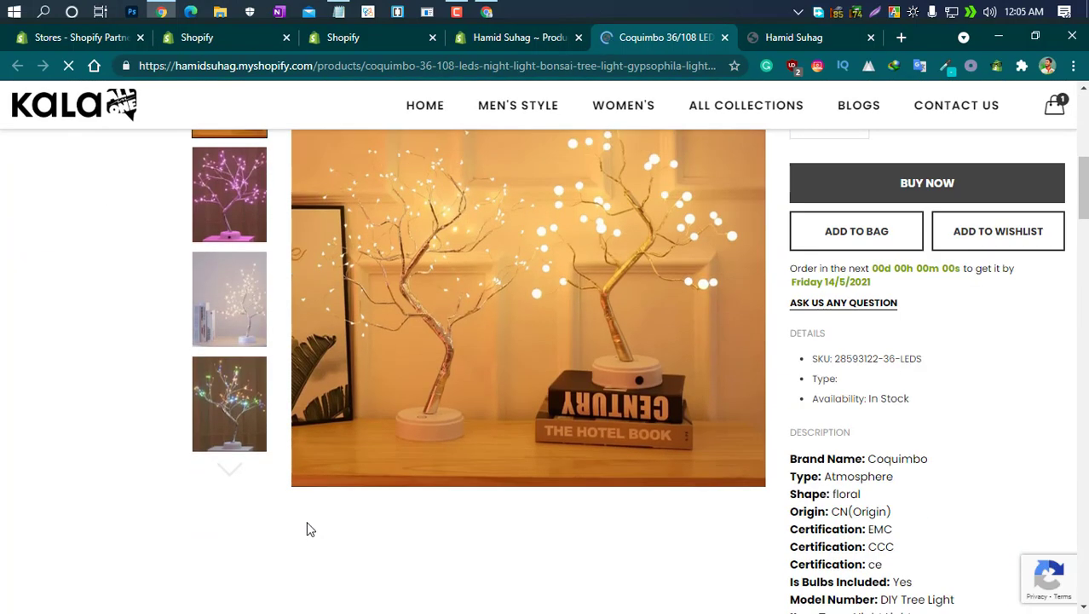
pyautogui.scroll(-7, 308, 528)
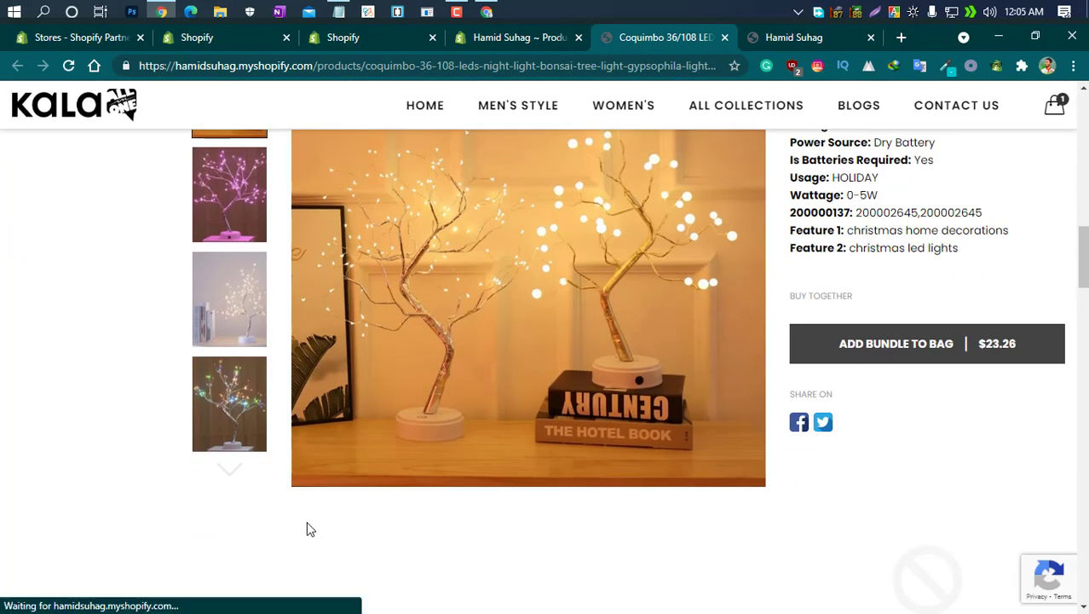
pyautogui.scroll(-4, 310, 529)
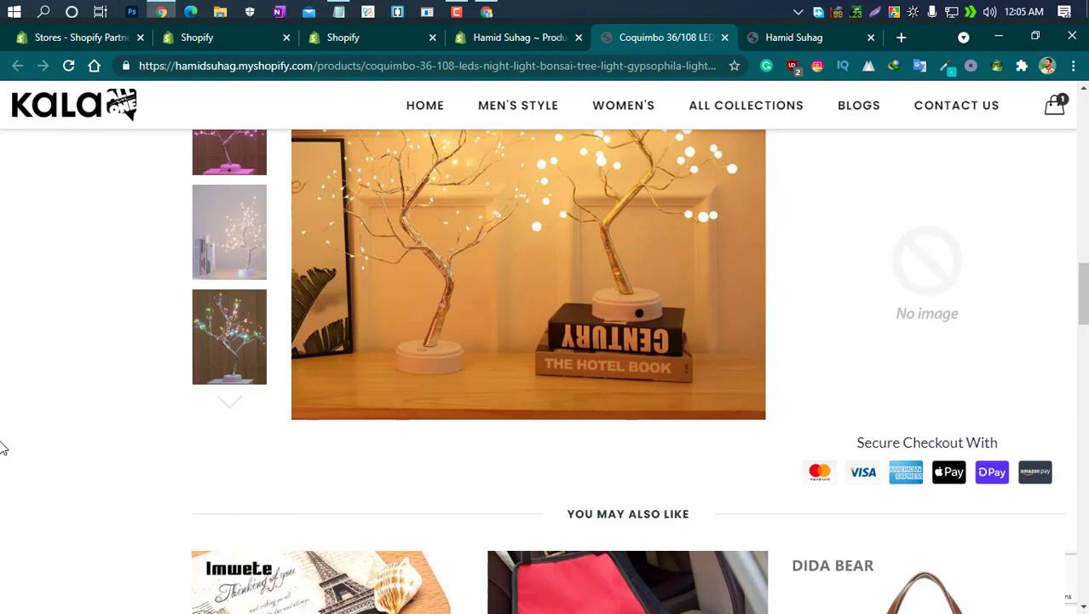
pyautogui.click(493, 41)
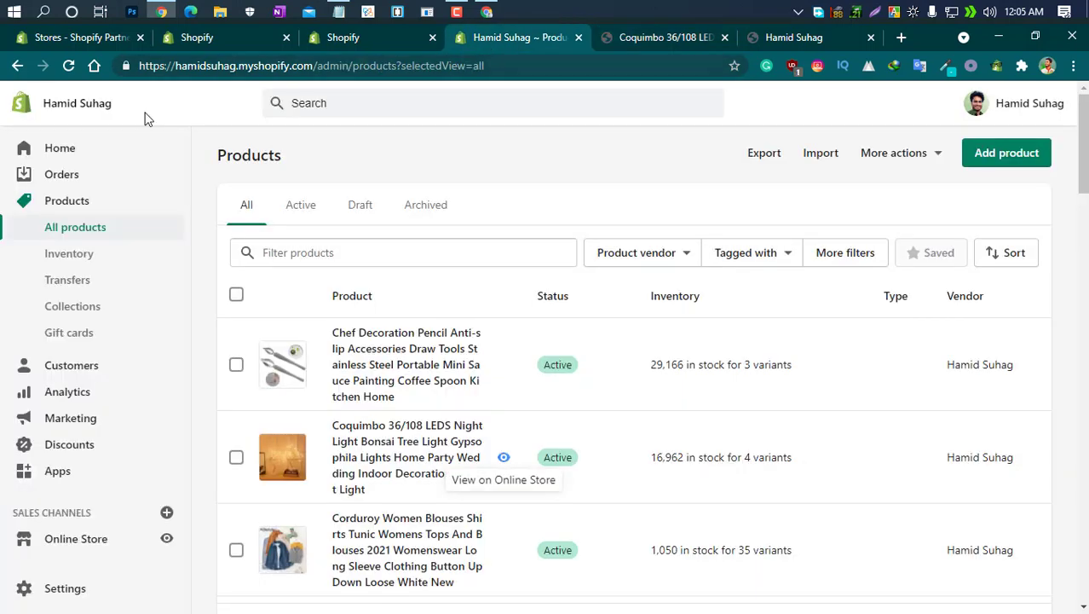
pyautogui.click(366, 37)
pyautogui.click(228, 36)
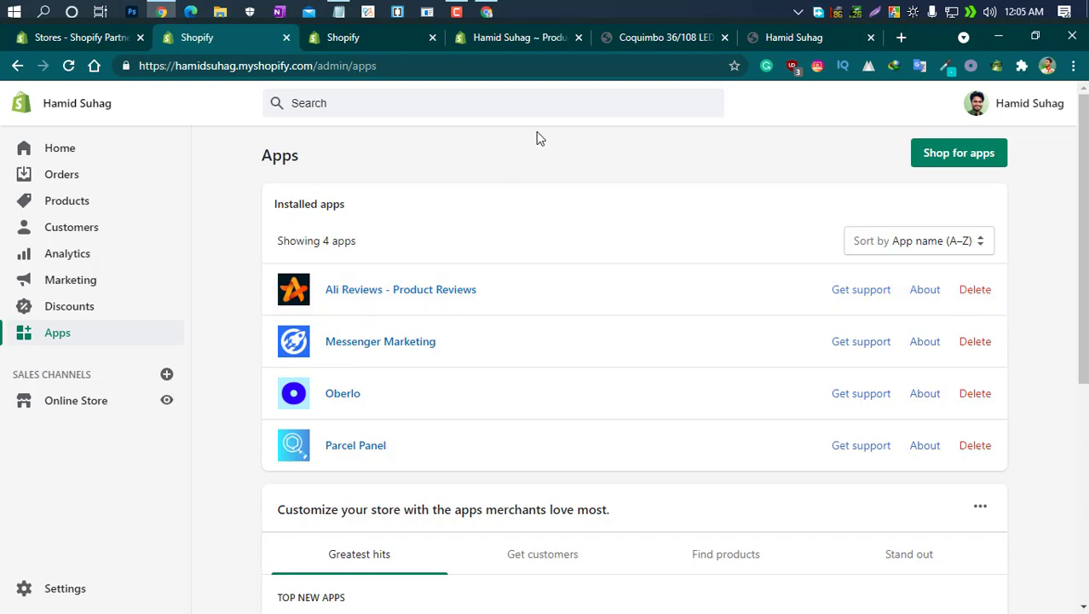
pyautogui.click(844, 40)
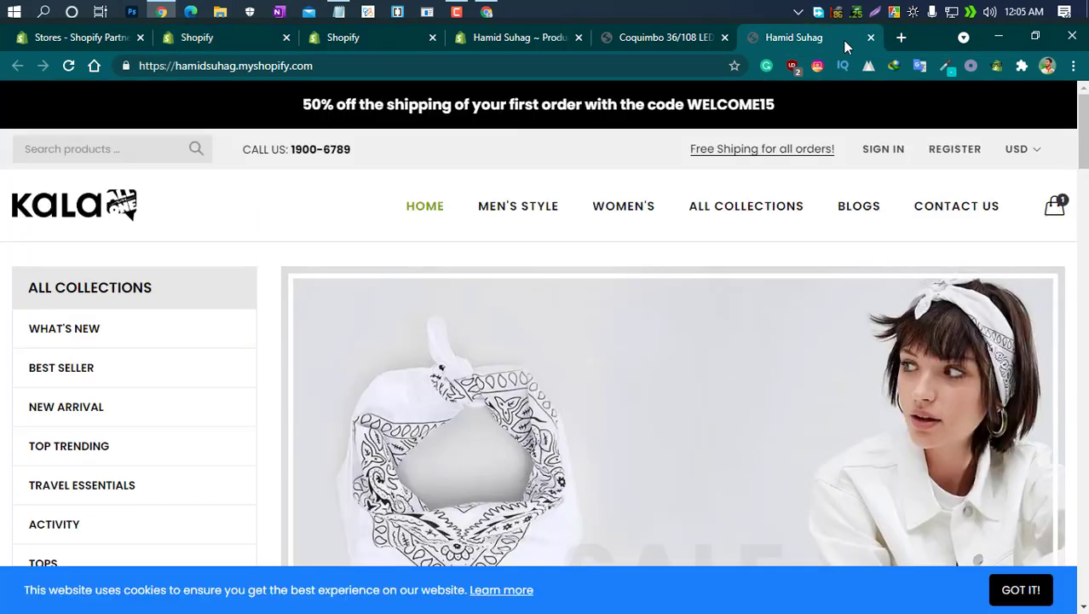
# - Search Google Images for "trust badges" in a new browser tab
pyautogui.click(902, 37)
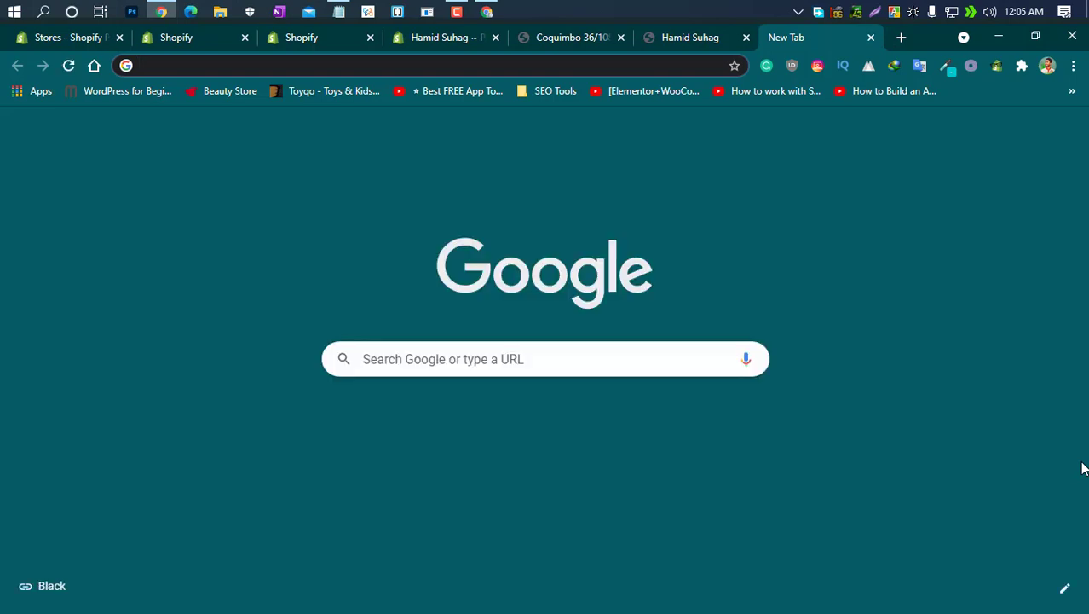
pyautogui.write('trustt')
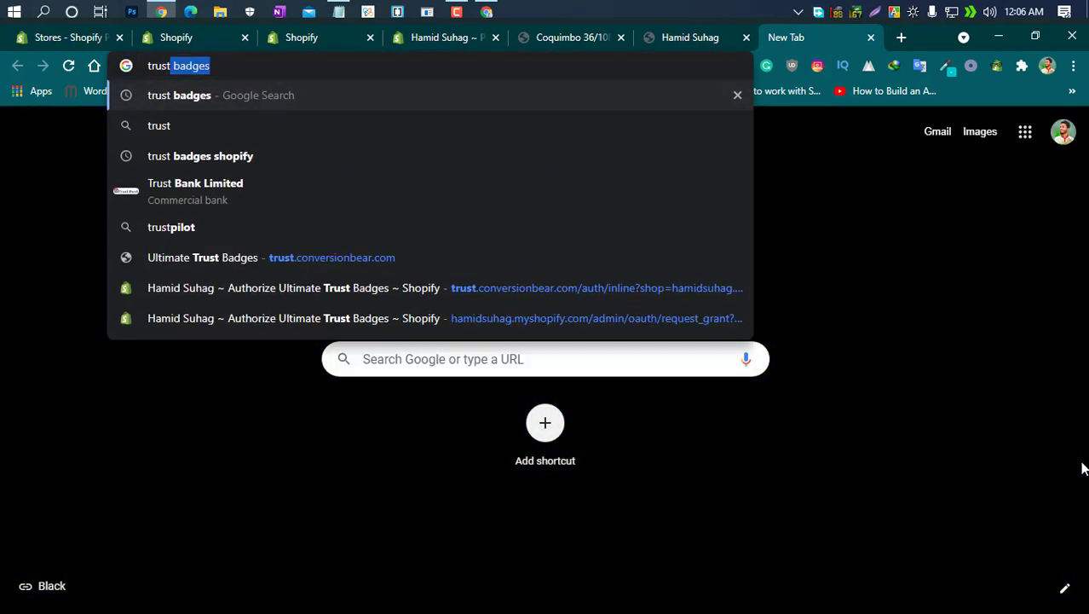
pyautogui.press('Return')
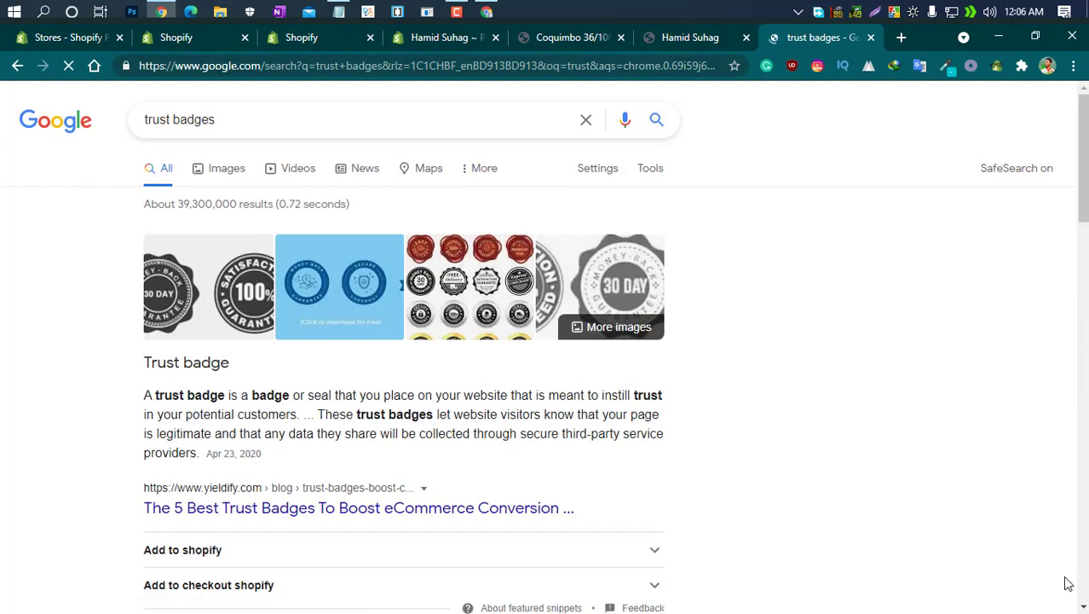
pyautogui.click(226, 168)
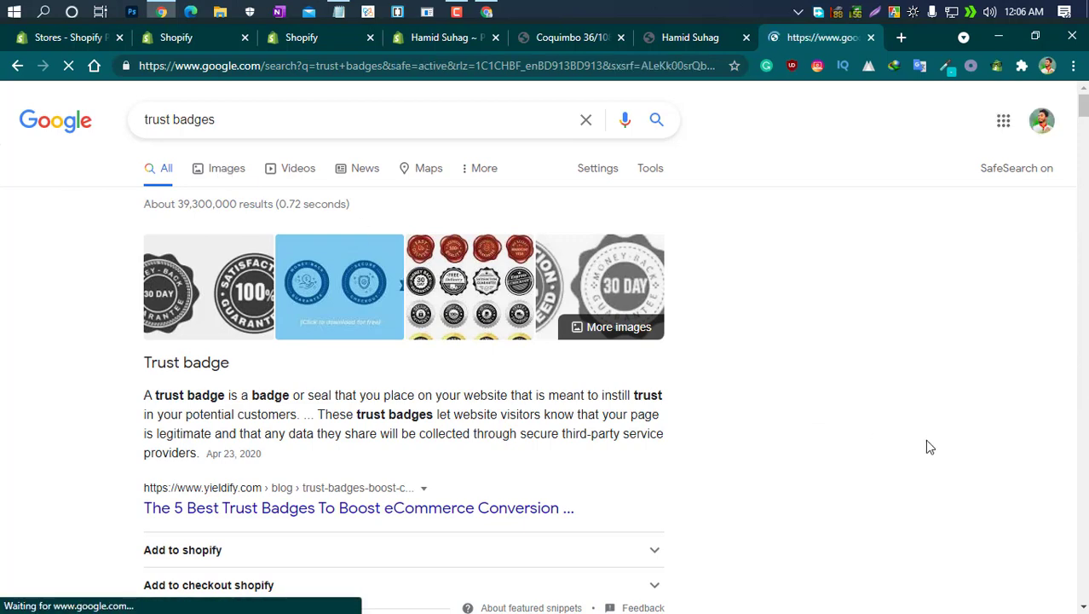
# - Examine the trust badge image results for different badge styles and payment combinations
pyautogui.scroll(-3, 157, 511)
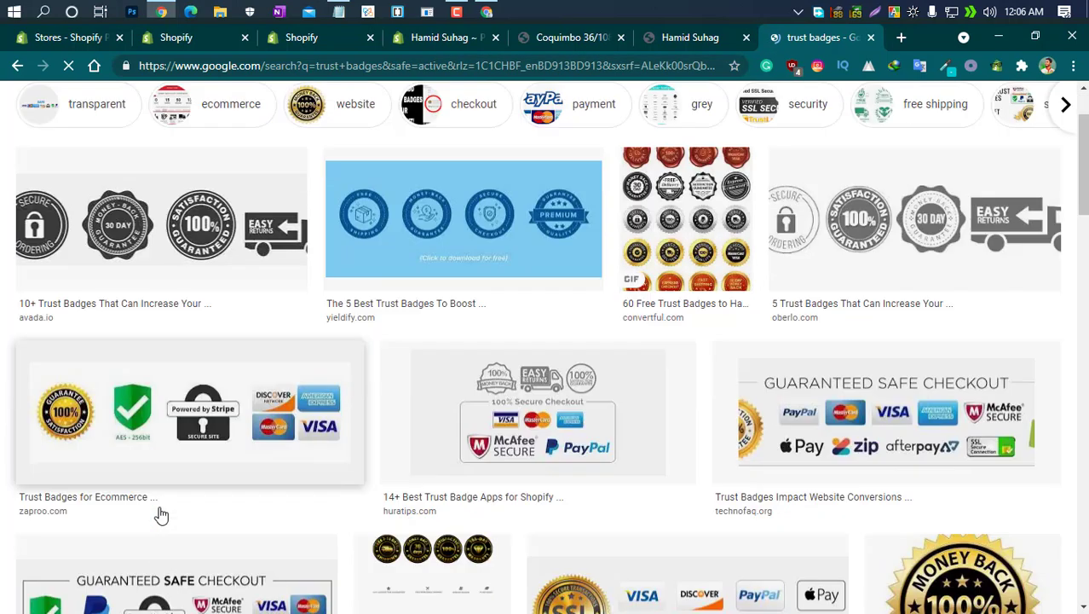
pyautogui.scroll(-4, 575, 542)
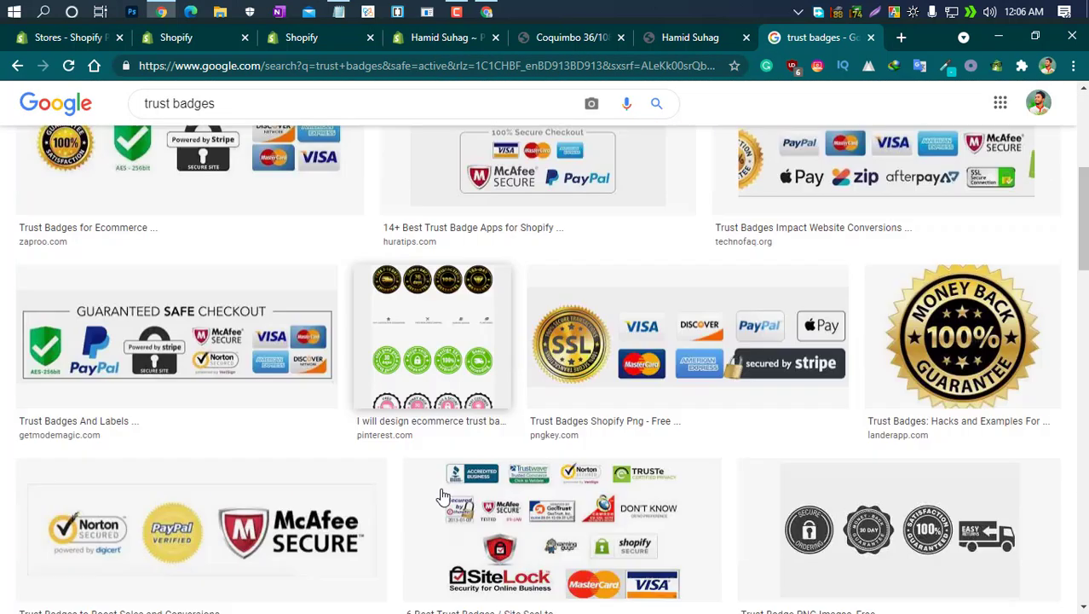
pyautogui.scroll(-4, 441, 503)
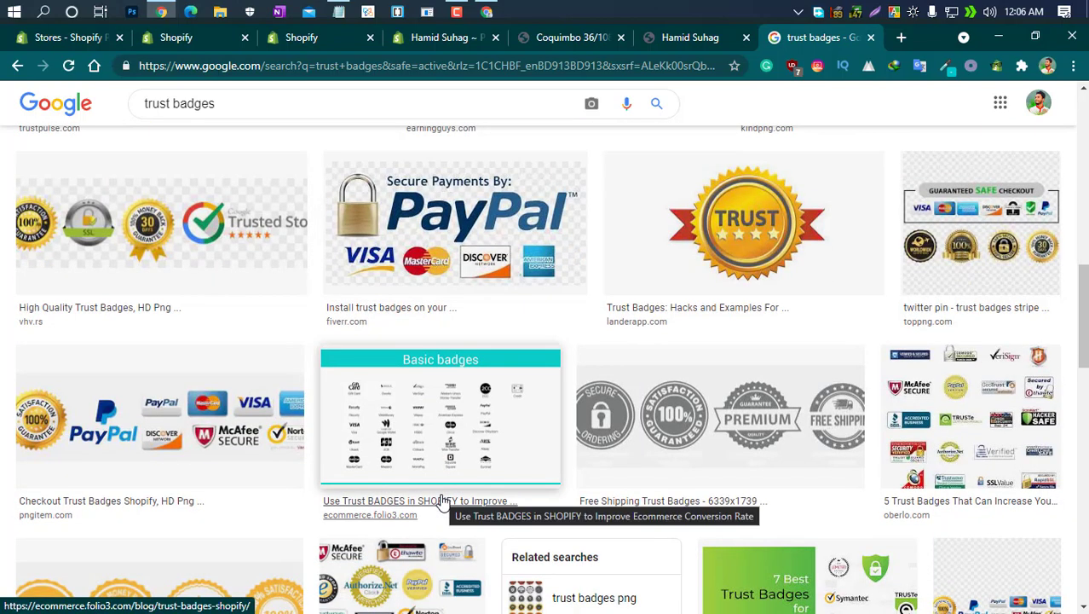
pyautogui.scroll(-6, 442, 503)
pyautogui.scroll(-8, 441, 503)
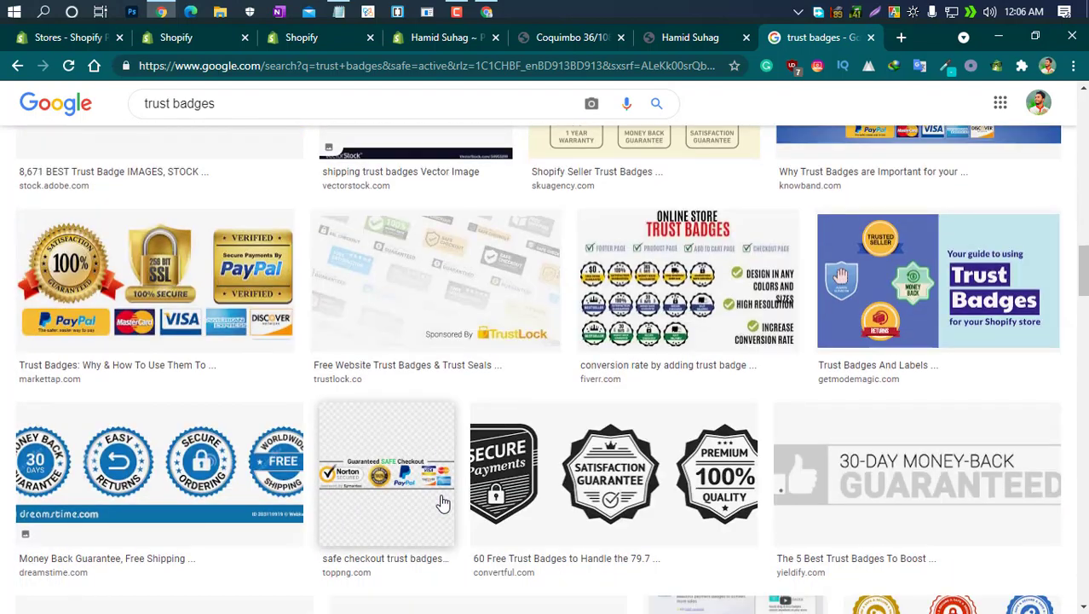
pyautogui.scroll(-8, 442, 503)
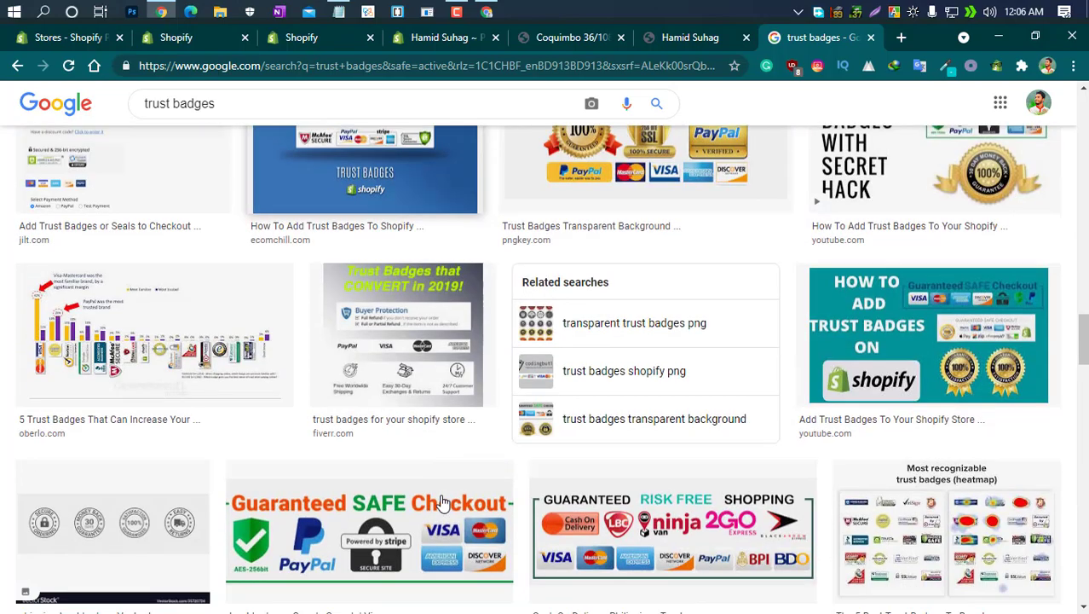
pyautogui.scroll(8, 205, 168)
pyautogui.scroll(1, 205, 168)
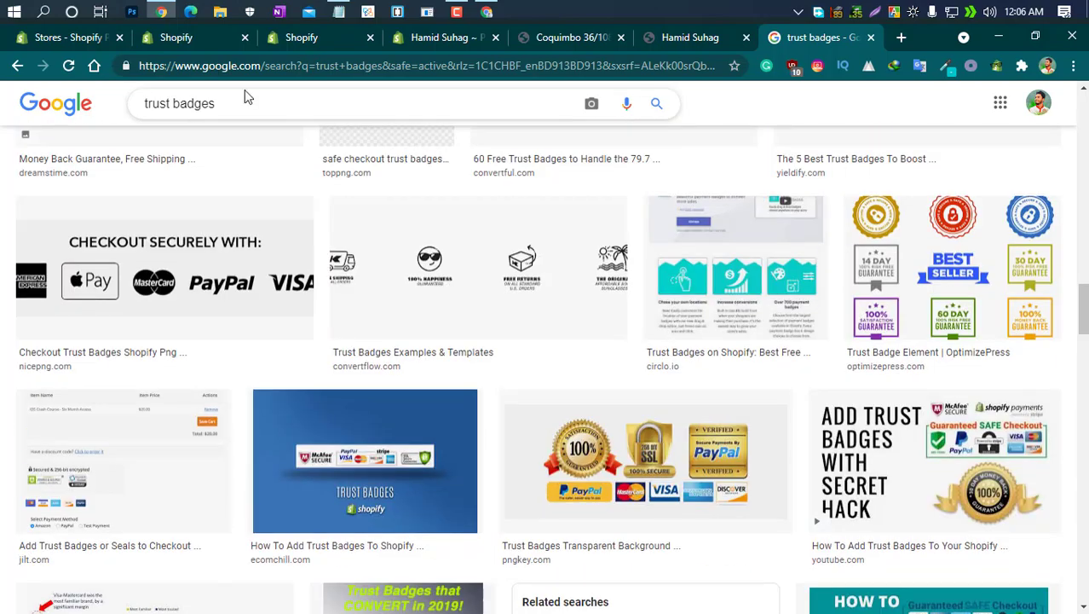
# - Refine the image search to "trust badges png transparent" and look through the results
pyautogui.write('png')
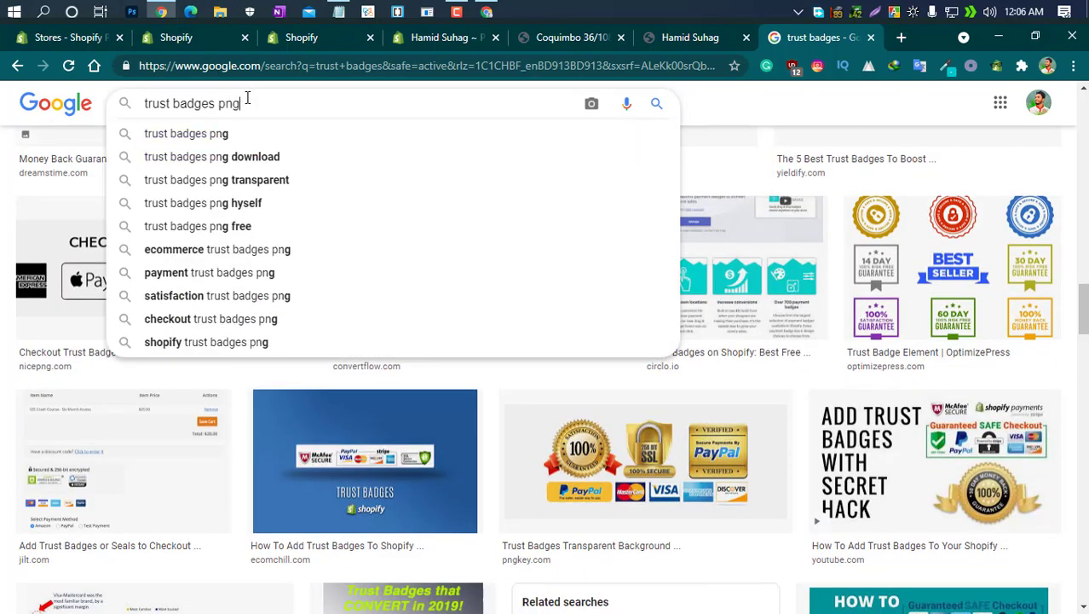
pyautogui.click(256, 181)
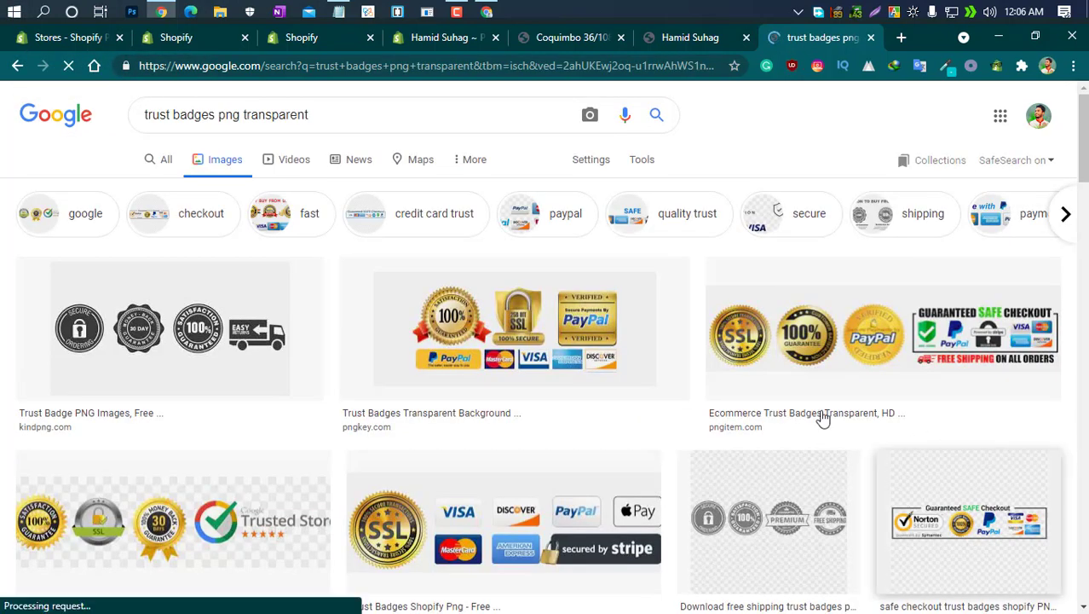
pyautogui.scroll(-2, 337, 426)
pyautogui.scroll(-8, 336, 426)
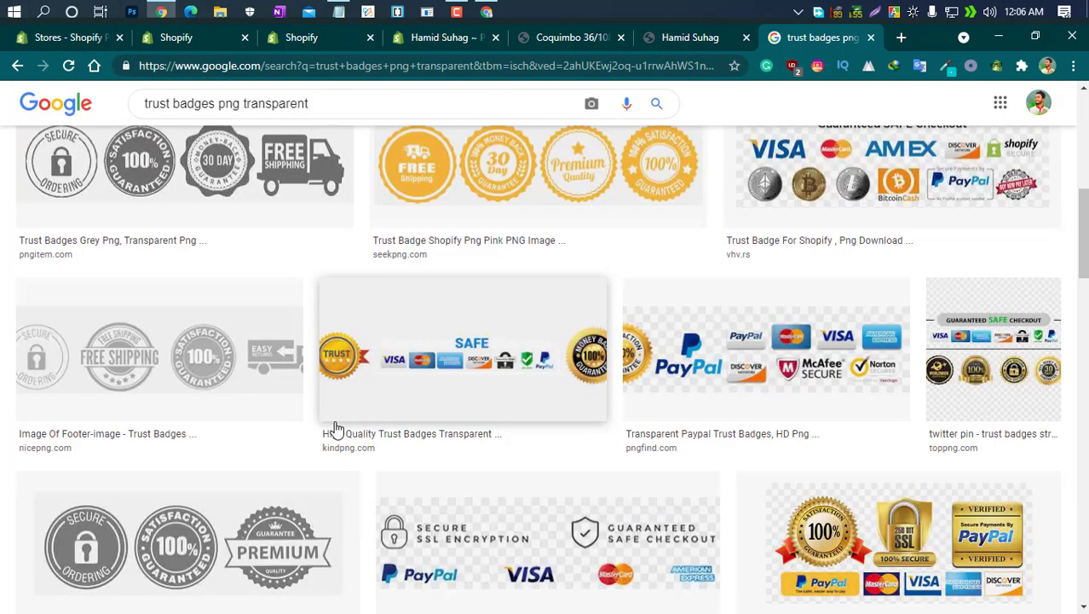
pyautogui.scroll(-7, 336, 426)
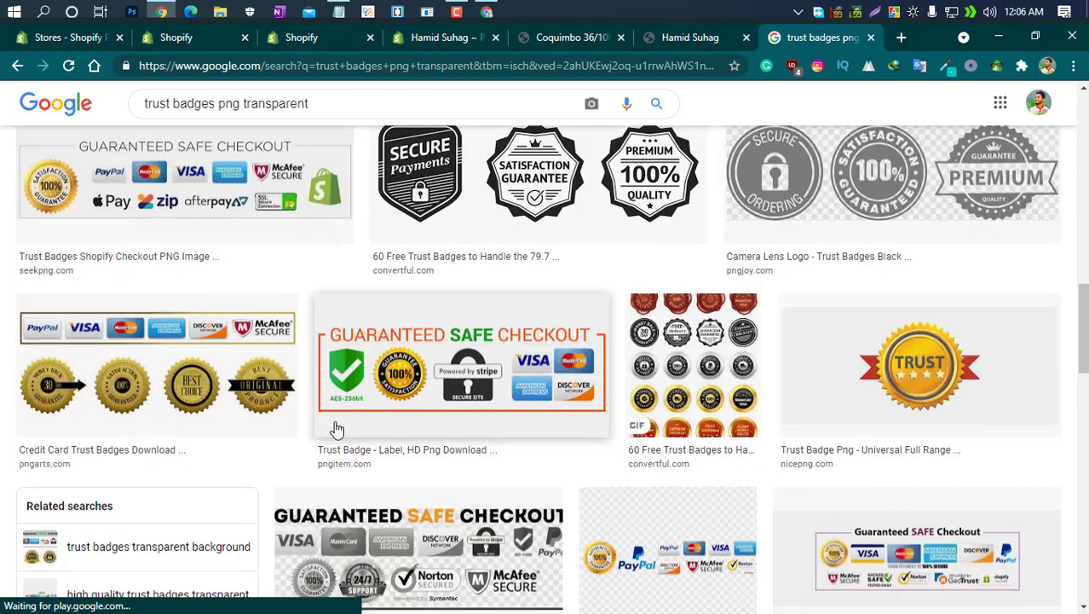
# - Preview the "Secure with PayPal" badge image from pngkey.com, look through its related images, and close the preview
pyautogui.scroll(-5, 336, 426)
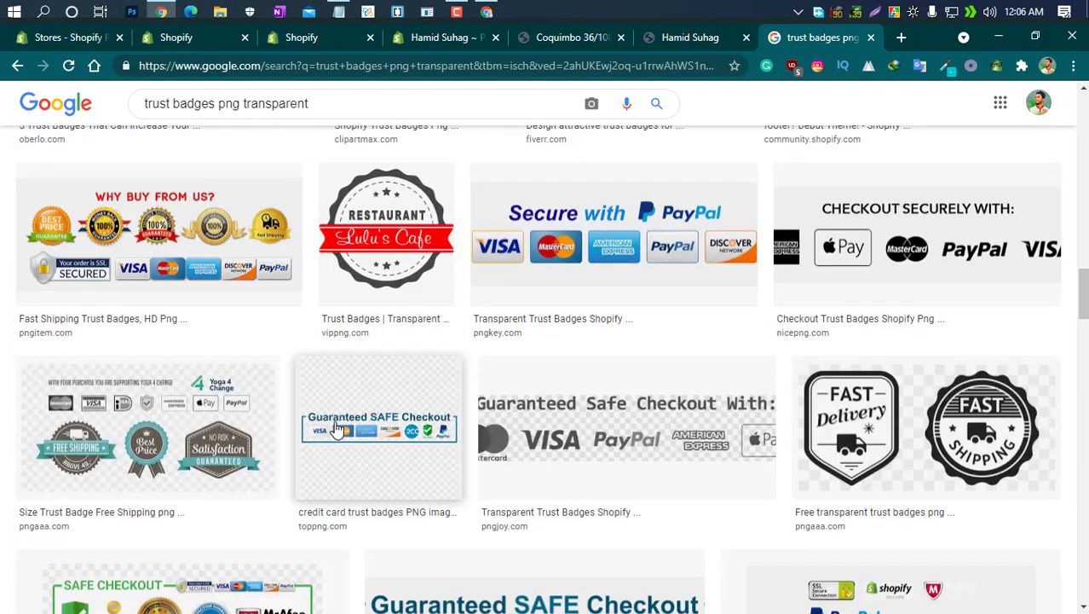
pyautogui.click(569, 269)
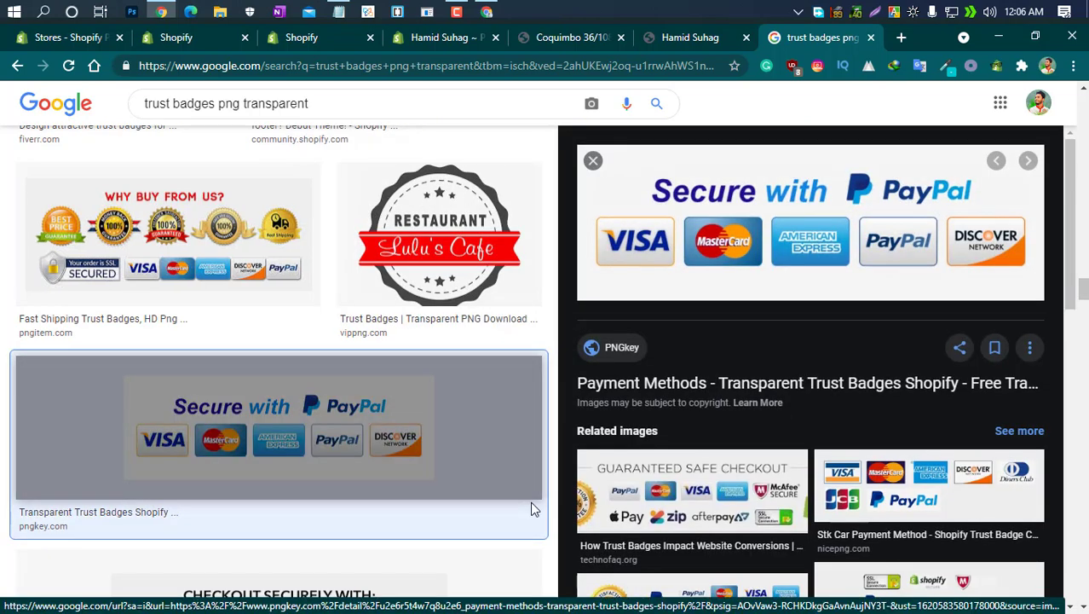
pyautogui.scroll(-4, 775, 434)
pyautogui.scroll(2, 678, 388)
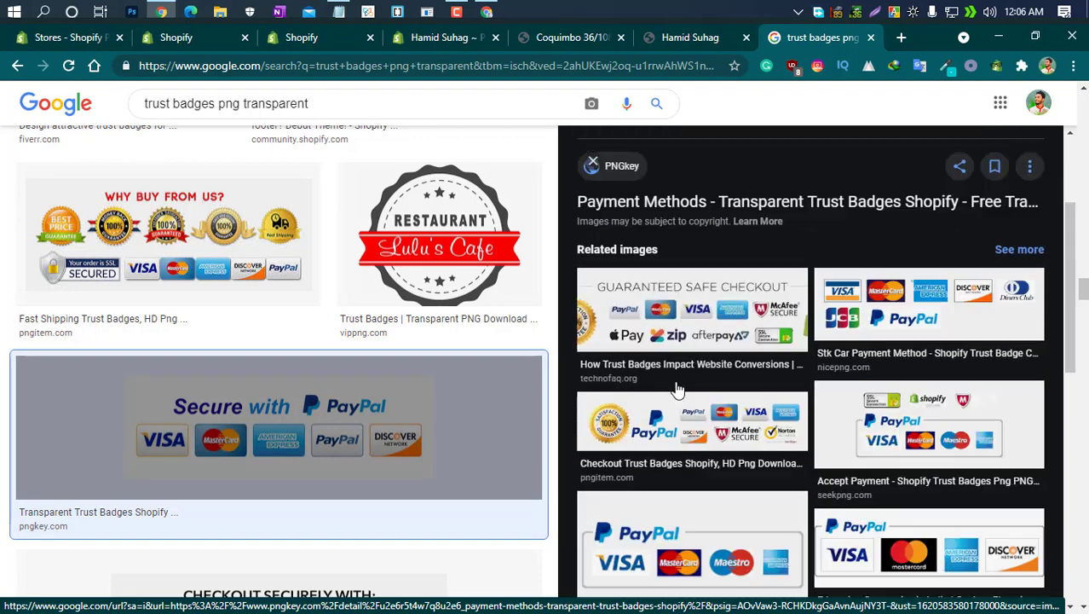
pyautogui.scroll(2, 678, 389)
pyautogui.click(593, 162)
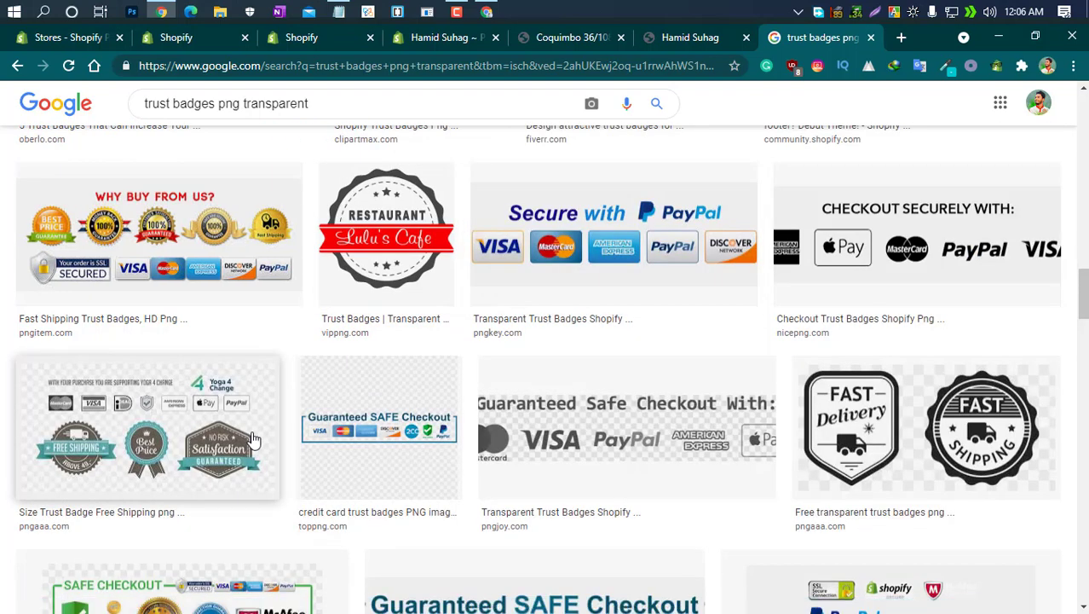
# - Preview the "Guaranteed SAFE Checkout" credit card trust badge image from pngkit.com
pyautogui.scroll(-2, 252, 439)
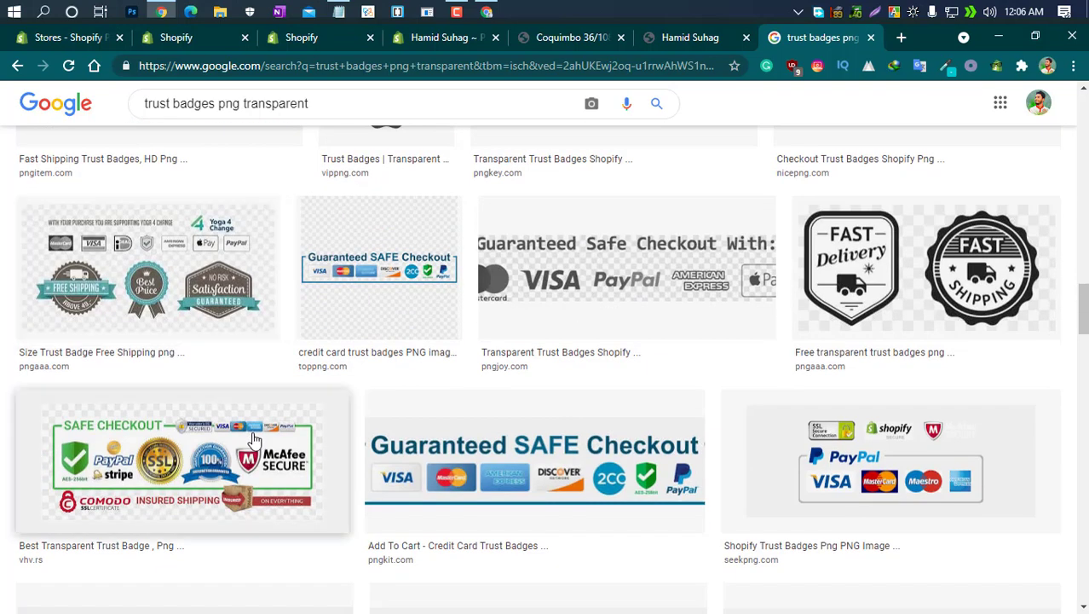
pyautogui.click(534, 465)
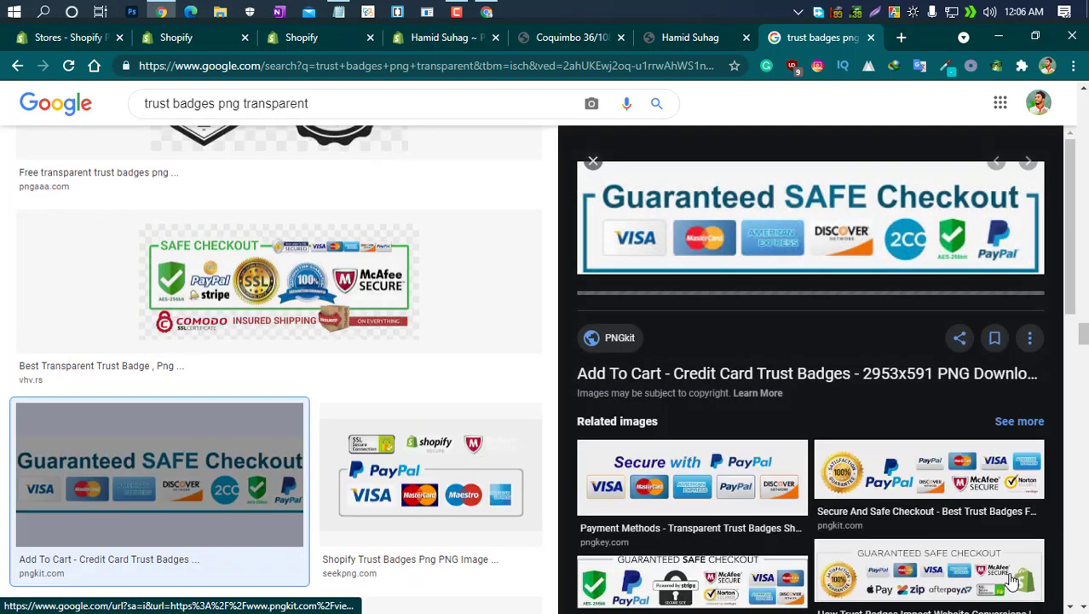